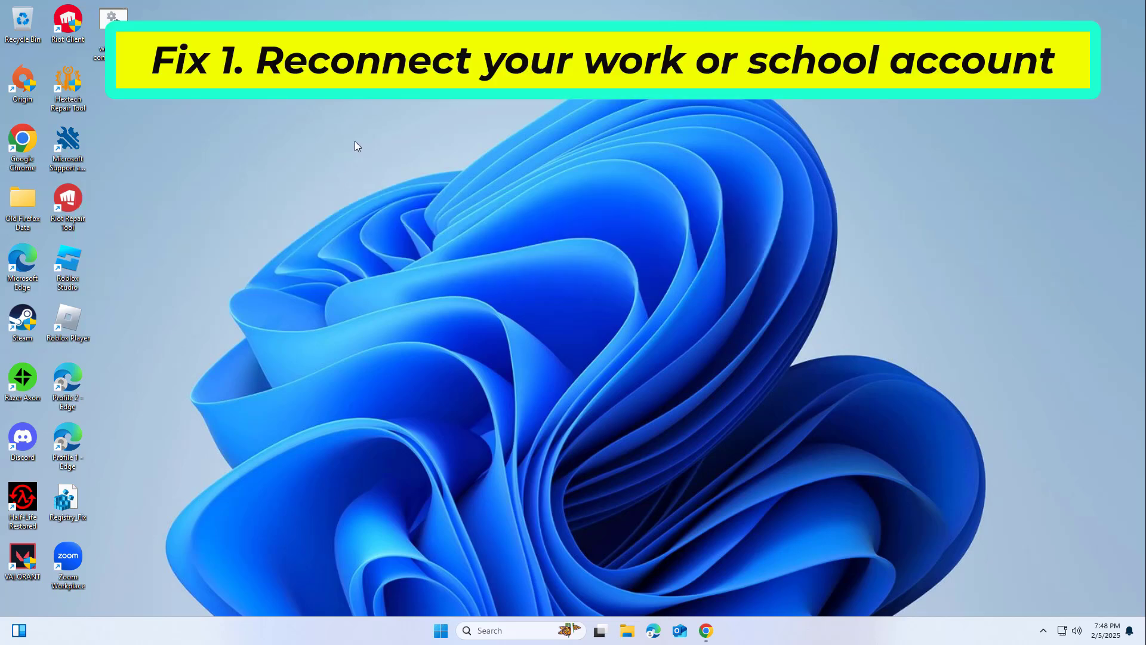
# Search Windows for 'accou' and open the Your account info settings page
pyautogui.click(499, 631)
pyautogui.write('ac')
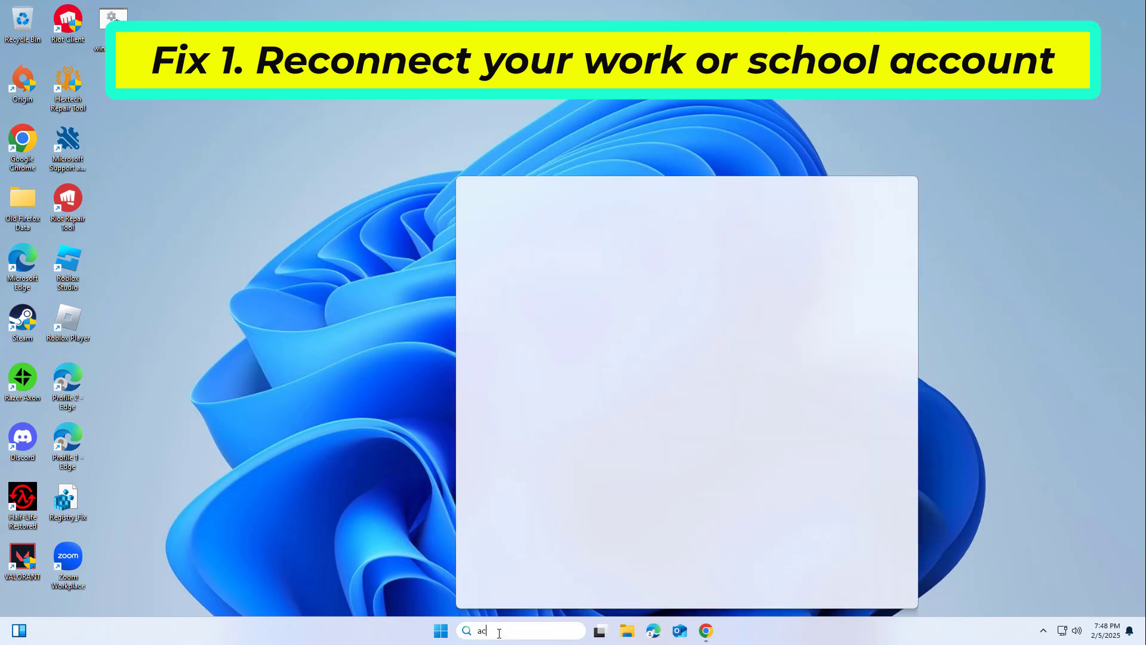
pyautogui.write('cou')
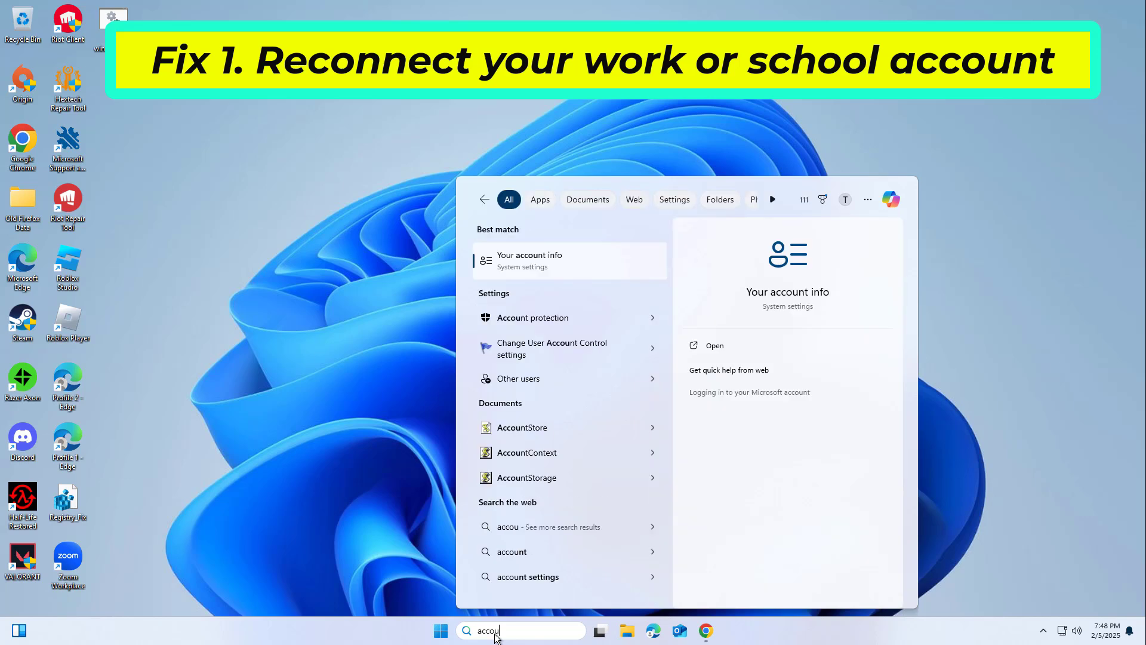
pyautogui.click(550, 260)
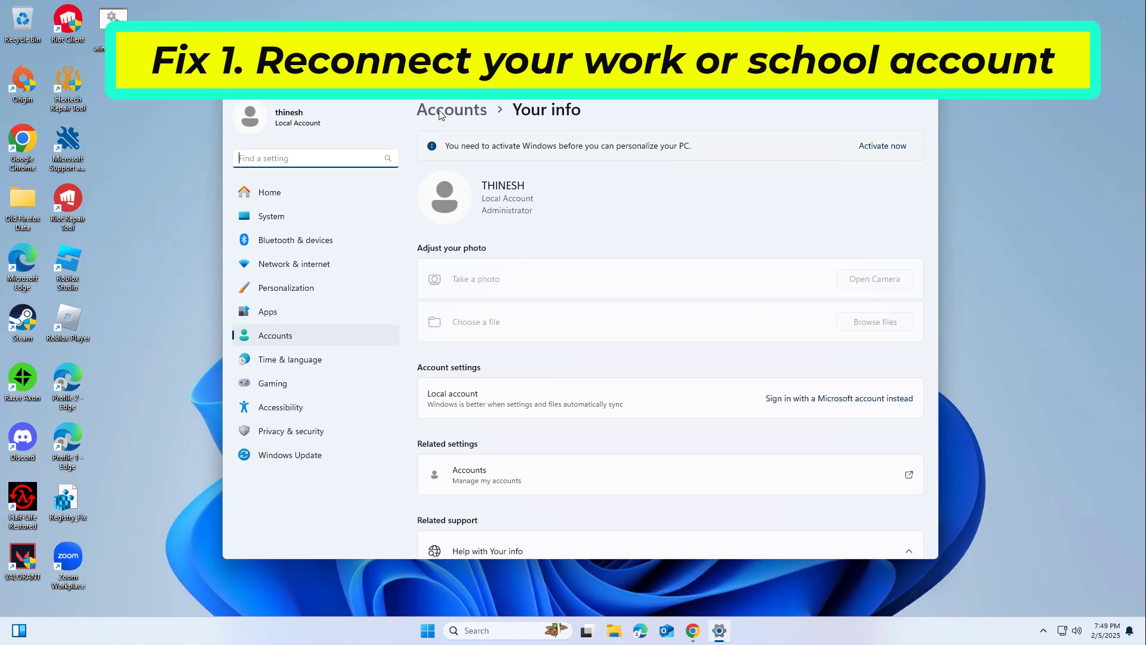
# Check the Accounts > Access work or school page, then close Settings
pyautogui.click(481, 113)
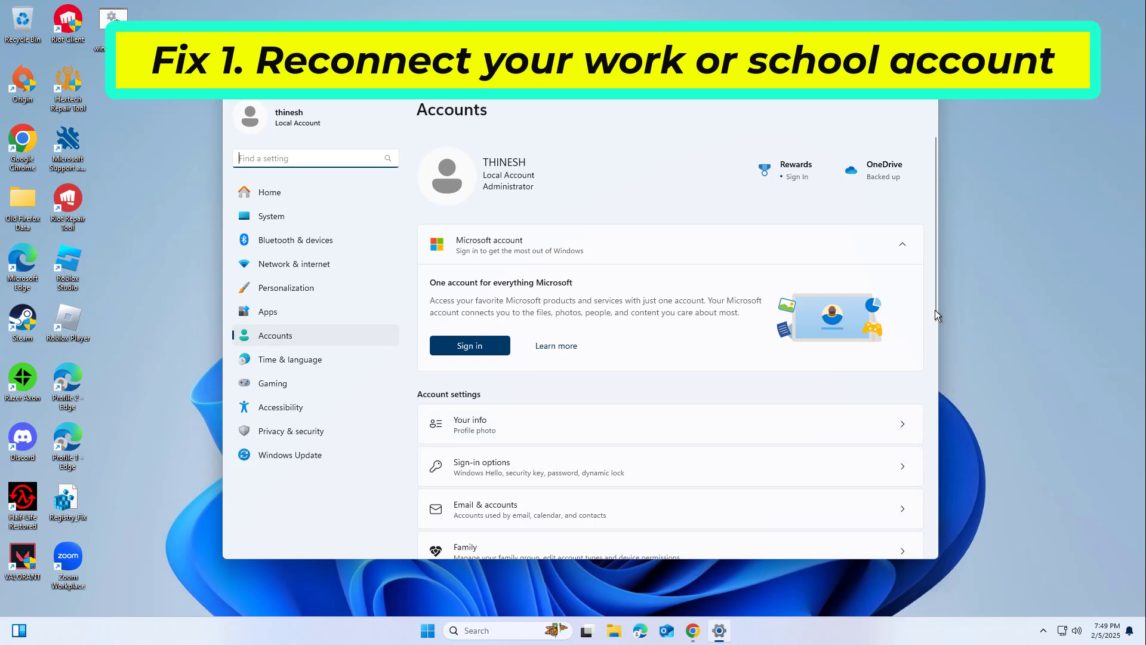
pyautogui.moveTo(936, 310); pyautogui.dragTo(688, 456)
pyautogui.click(614, 434)
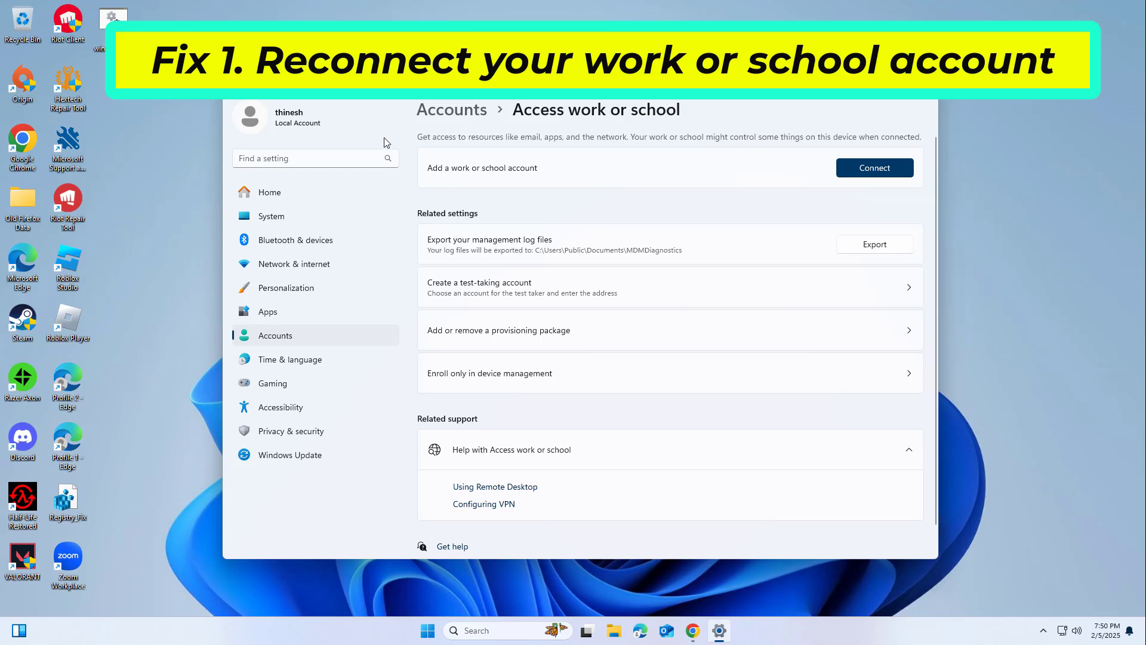
pyautogui.hotkey('alt', 'F4')
# Open Credential Manager from a 'cred' search and show the Windows Credentials list
pyautogui.click(505, 626)
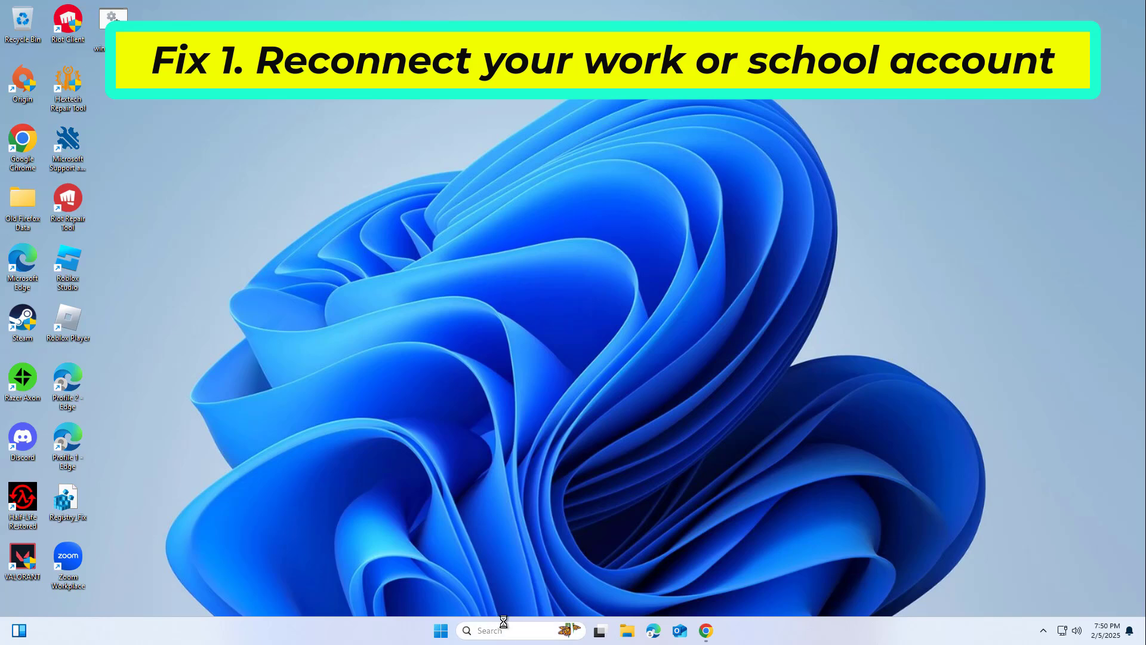
pyautogui.write('cre')
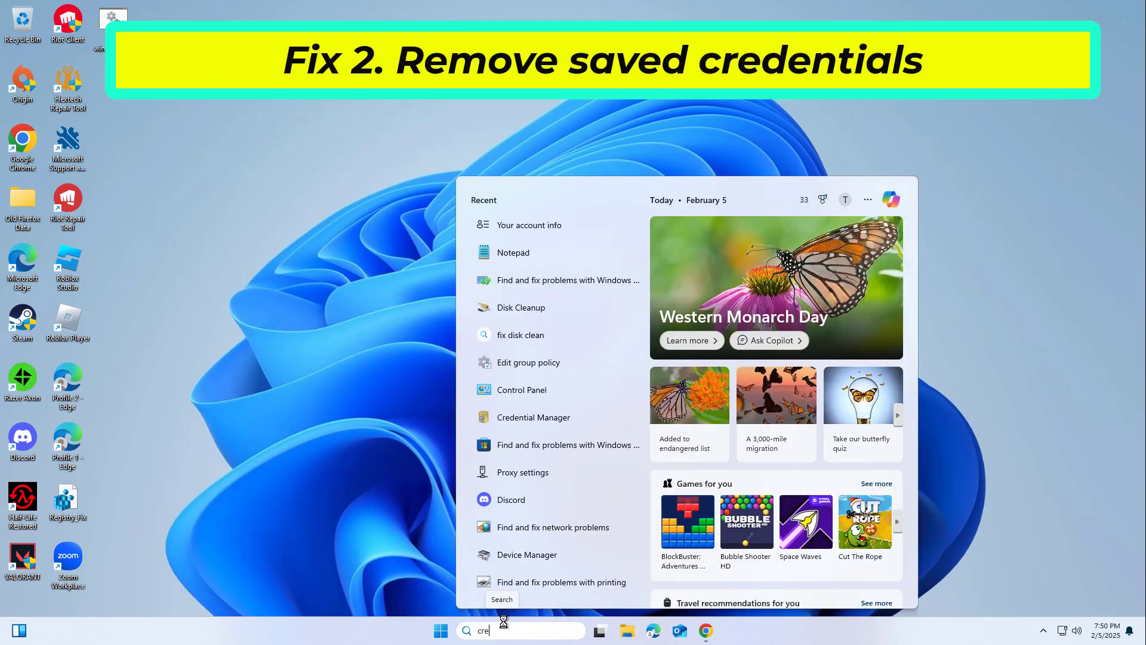
pyautogui.write('d')
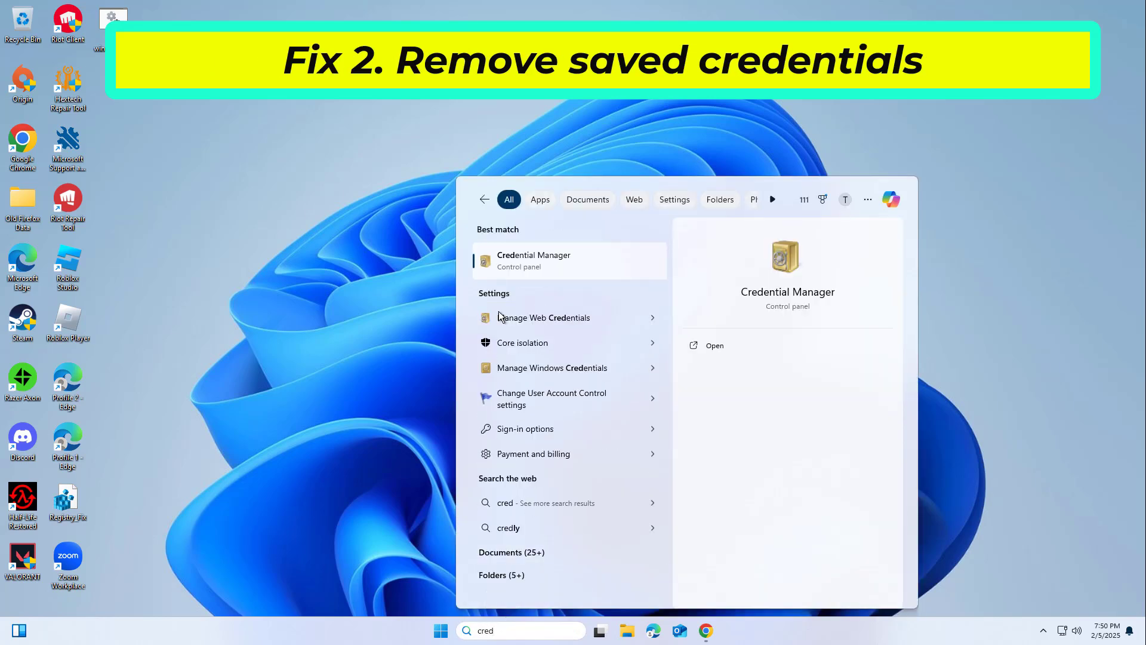
pyautogui.press('Return')
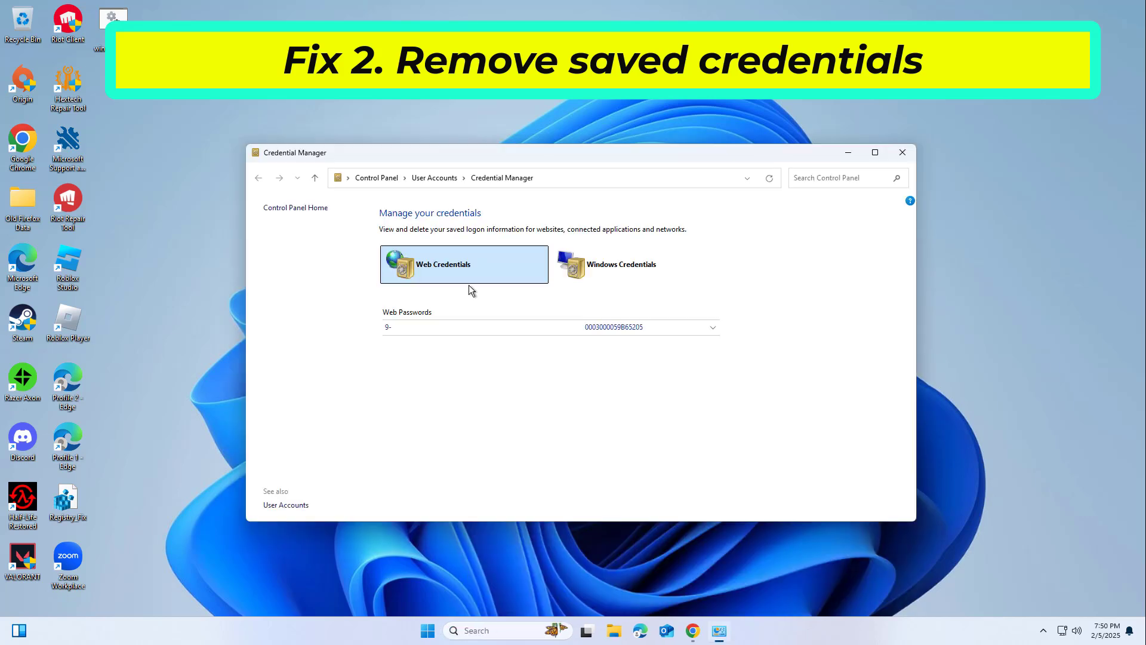
pyautogui.click(619, 274)
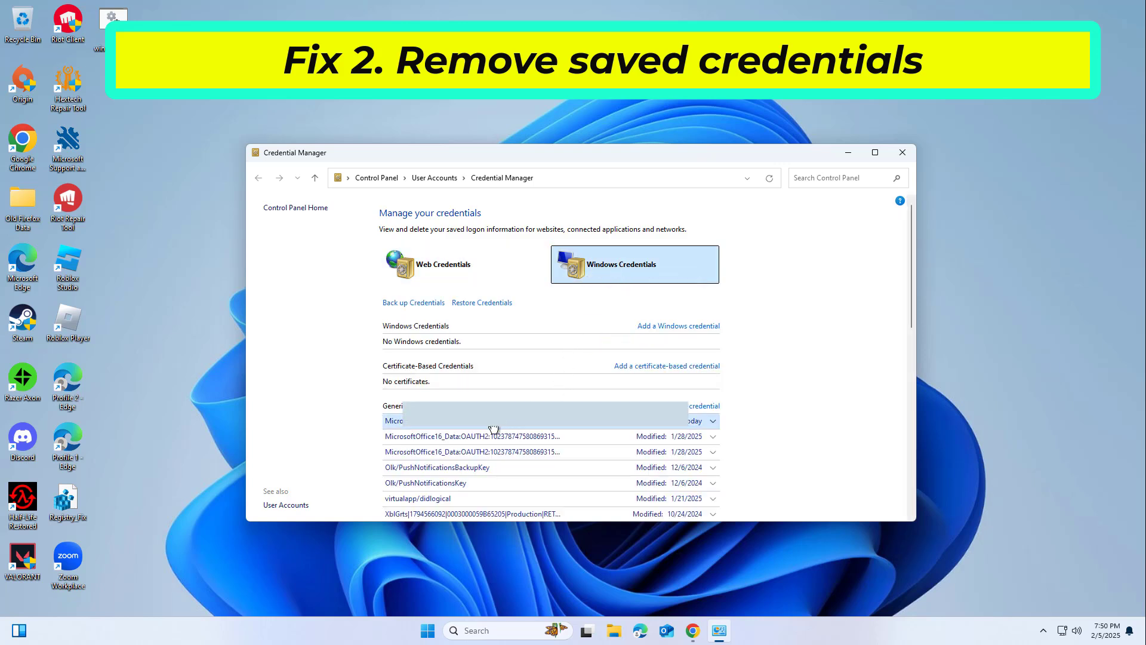
# Remove the saved Microsoft Office credentials from the list
pyautogui.click(714, 455)
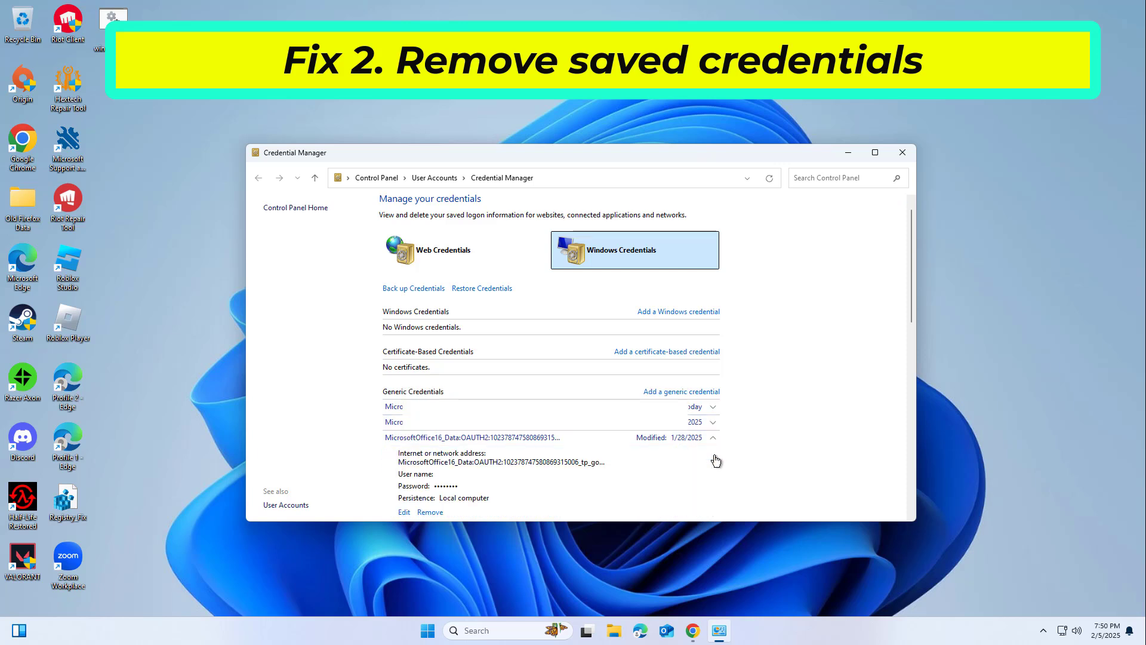
pyautogui.click(441, 512)
pyautogui.click(429, 513)
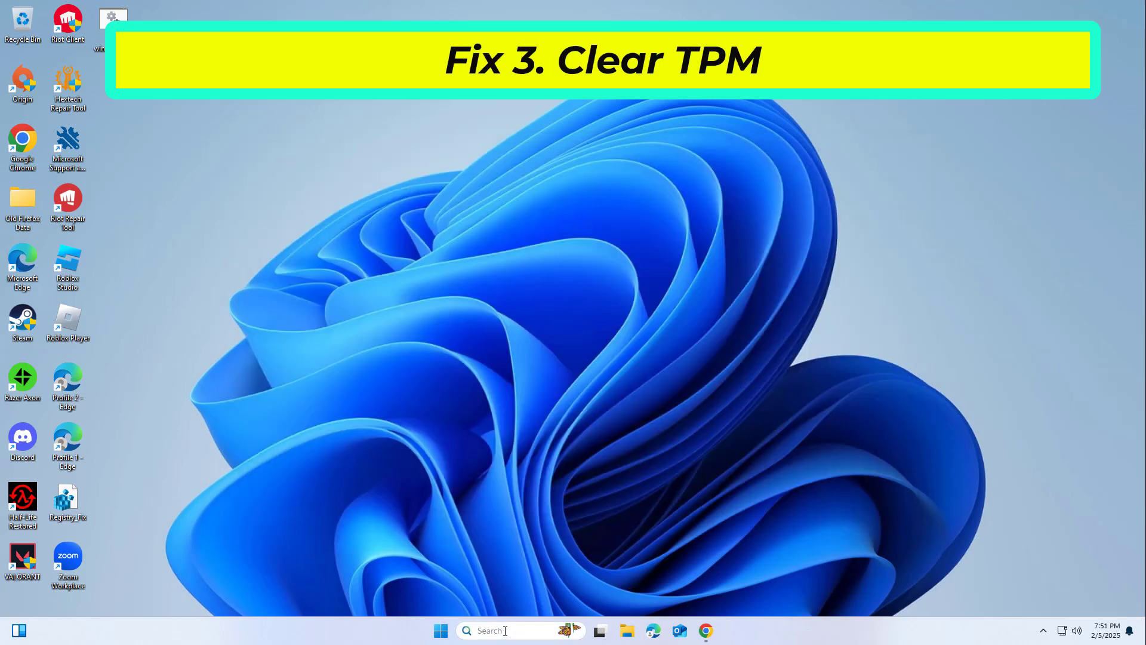
# Launch tpm.msc from Search and start Clear TPM from the Actions pane
pyautogui.click(505, 630)
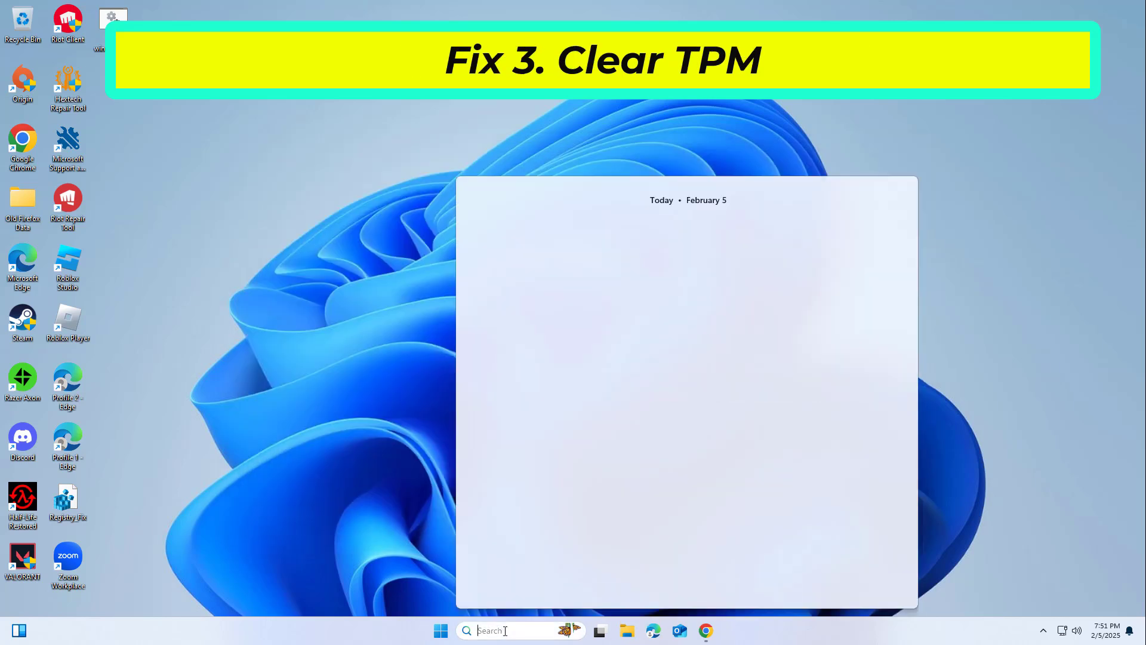
pyautogui.write('tmp')
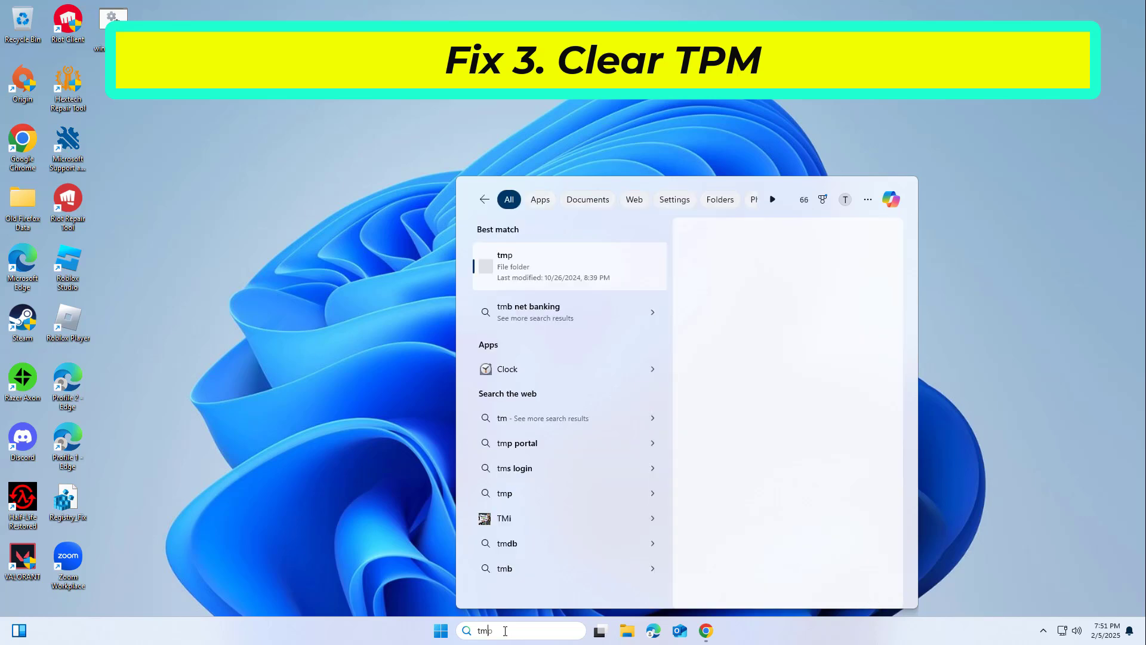
pyautogui.press('BackSpace')
pyautogui.write('pm.msc')
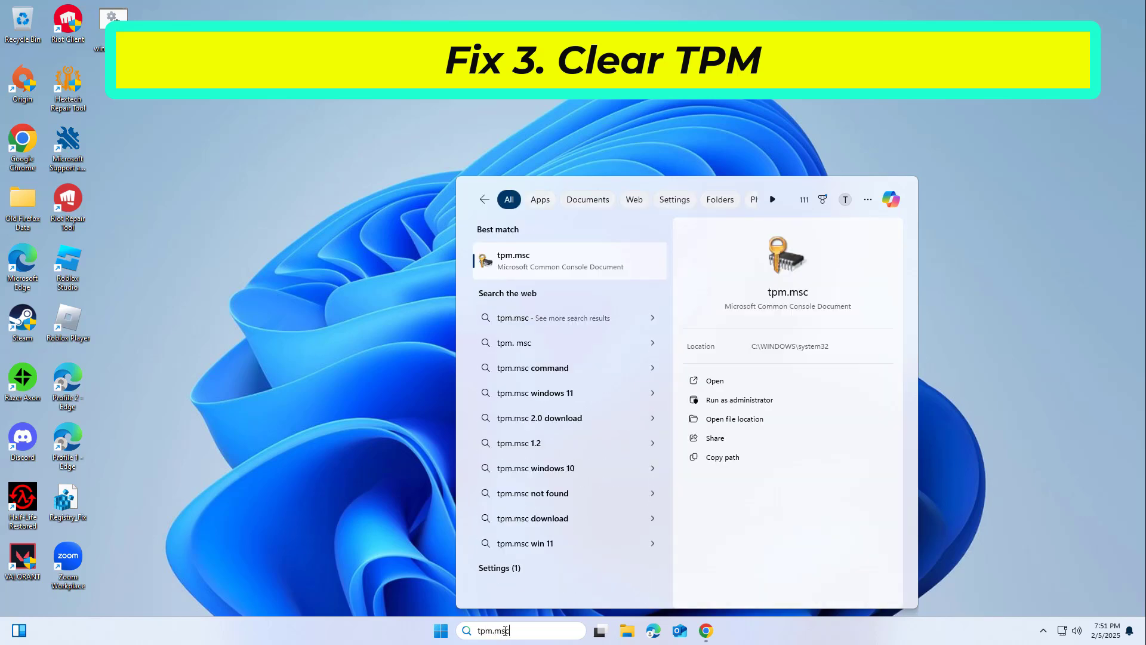
pyautogui.click(537, 261)
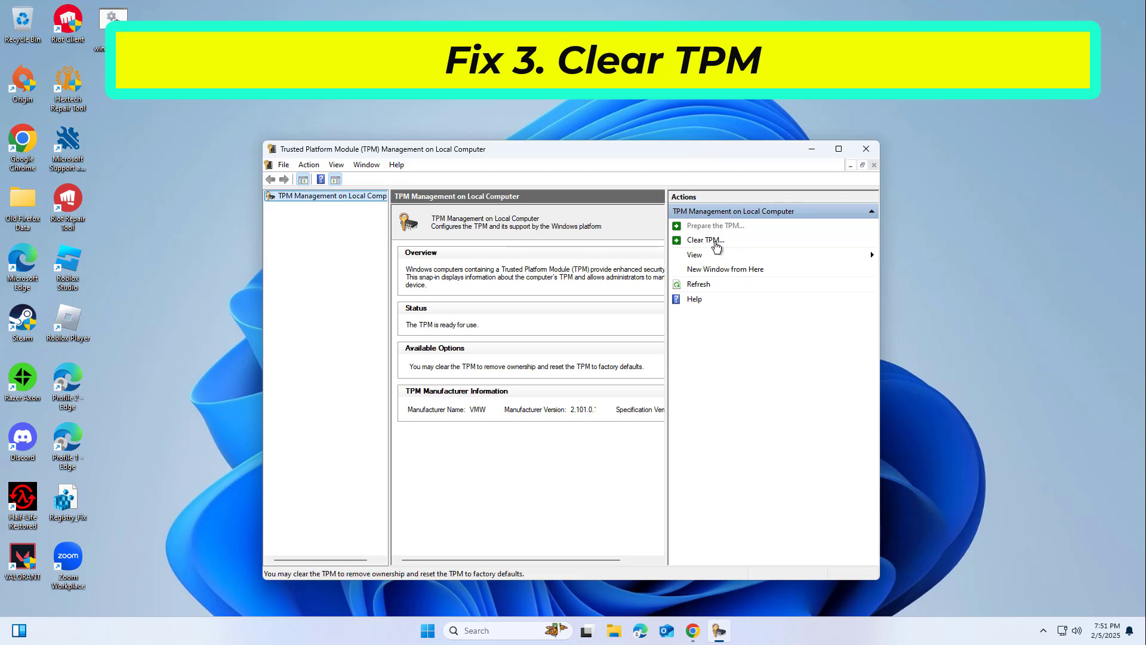
pyautogui.click(715, 241)
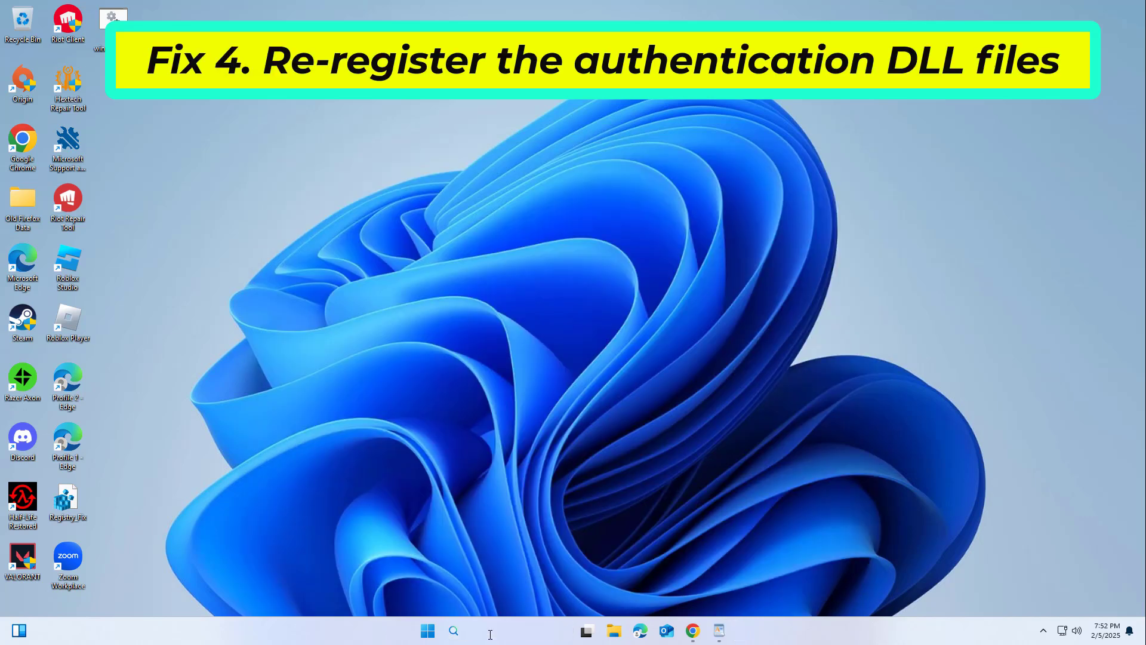
pyautogui.click(489, 632)
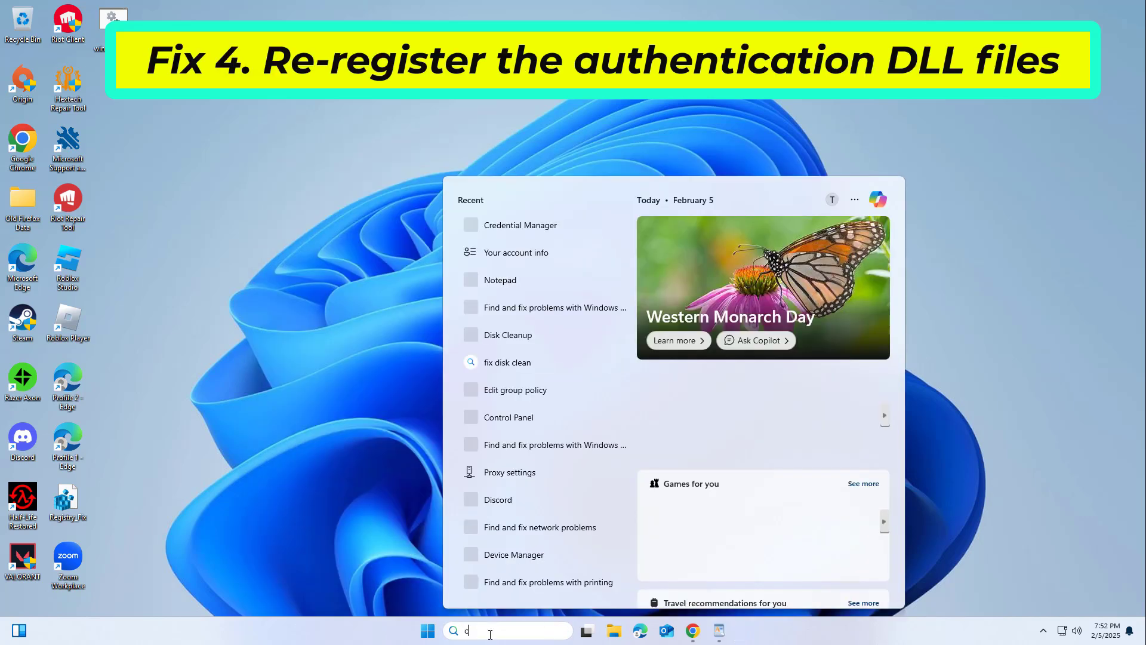
# Run Command Prompt as administrator from a 'cmd' search, approving the UAC prompt
pyautogui.write('cmd')
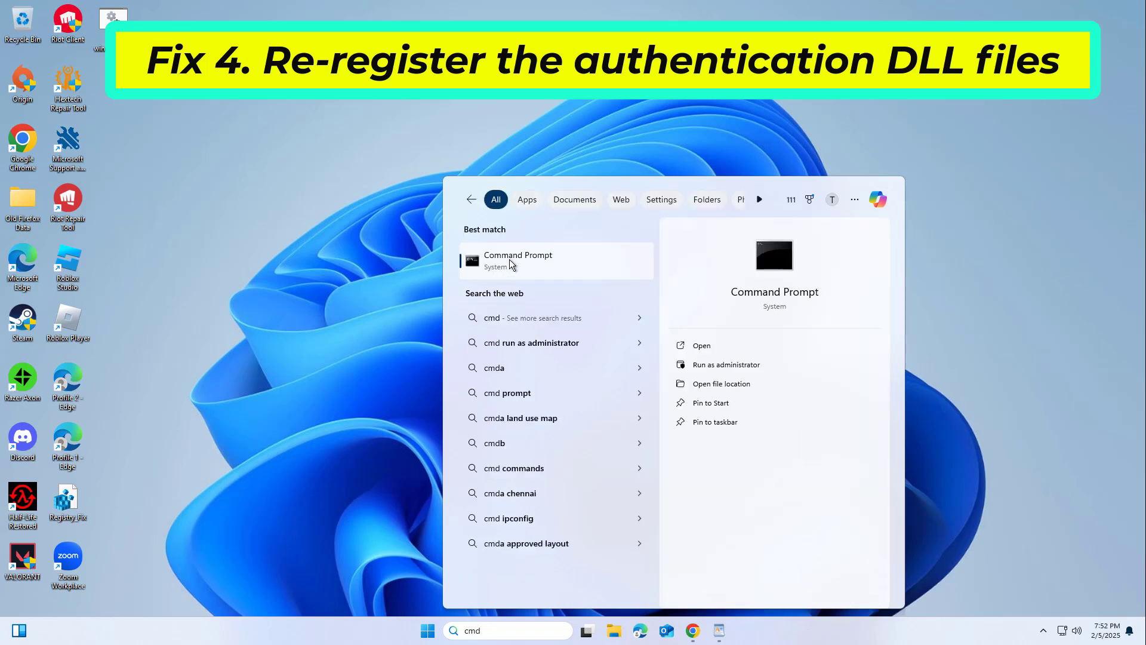
pyautogui.rightClick(511, 263)
pyautogui.click(550, 279)
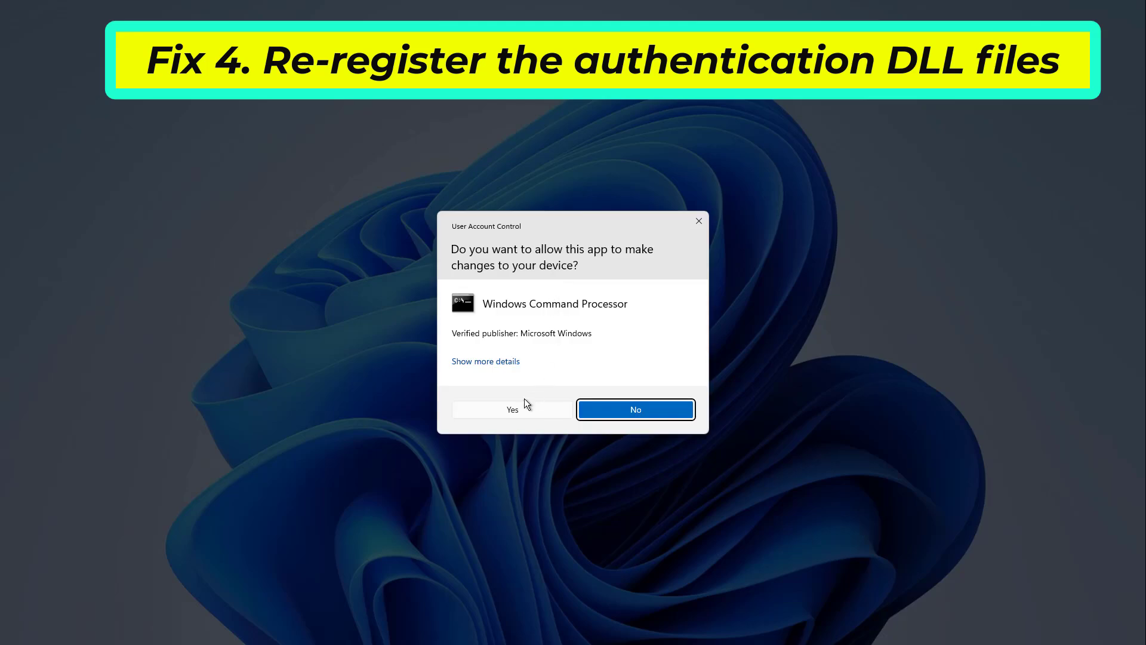
pyautogui.click(518, 408)
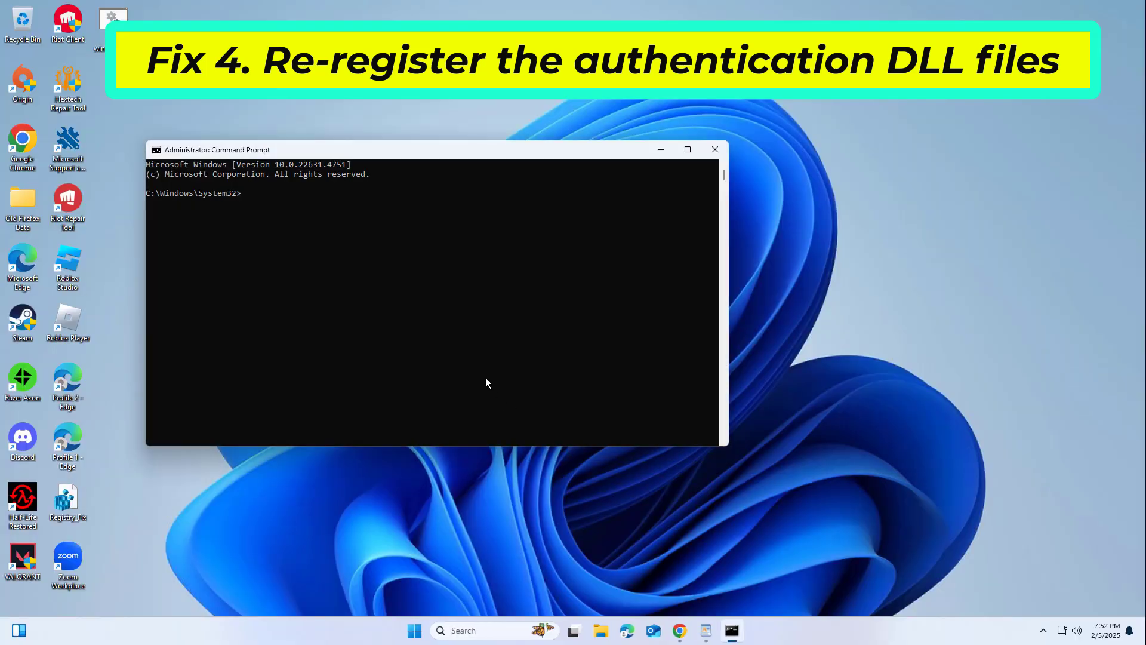
# Paste 'regsvr32 mso.dll' from the WordPad notes into Command Prompt, run it, dismiss the load error
pyautogui.click(703, 632)
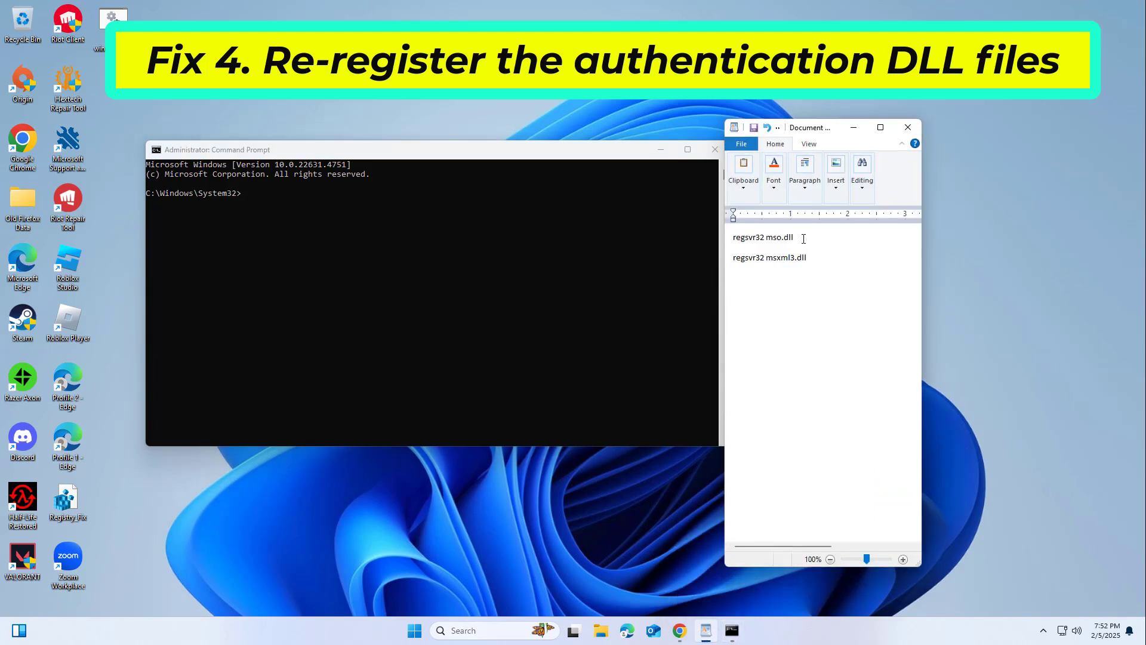
pyautogui.moveTo(794, 238); pyautogui.dragTo(746, 240)
pyautogui.rightClick(746, 241)
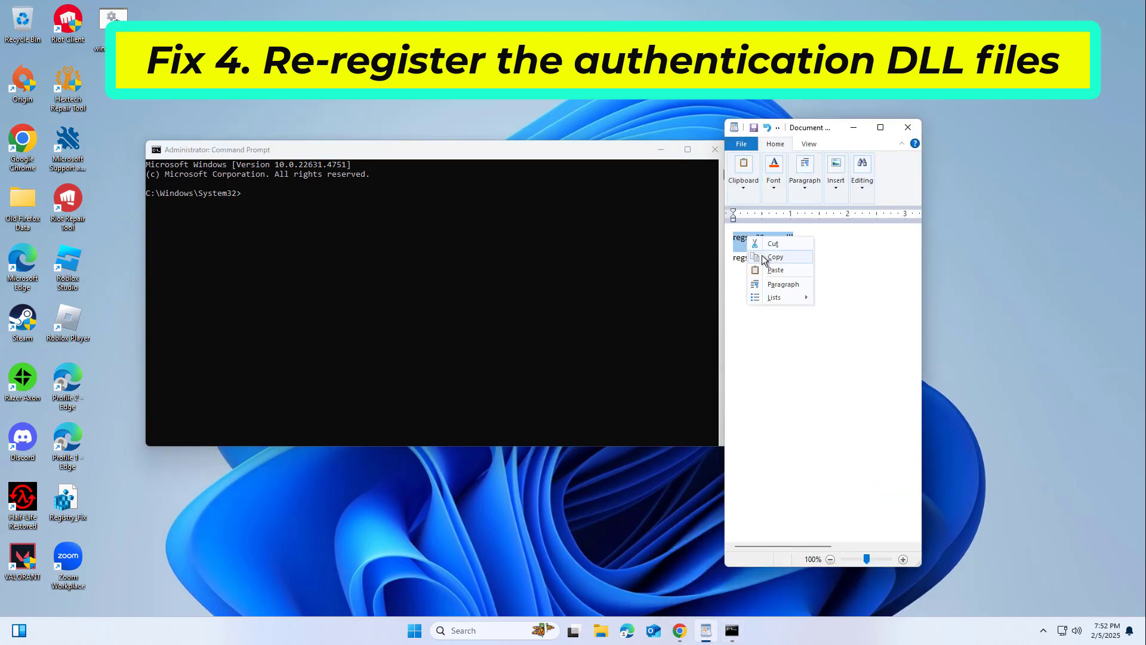
pyautogui.click(767, 259)
pyautogui.click(588, 151)
pyautogui.rightClick(588, 150)
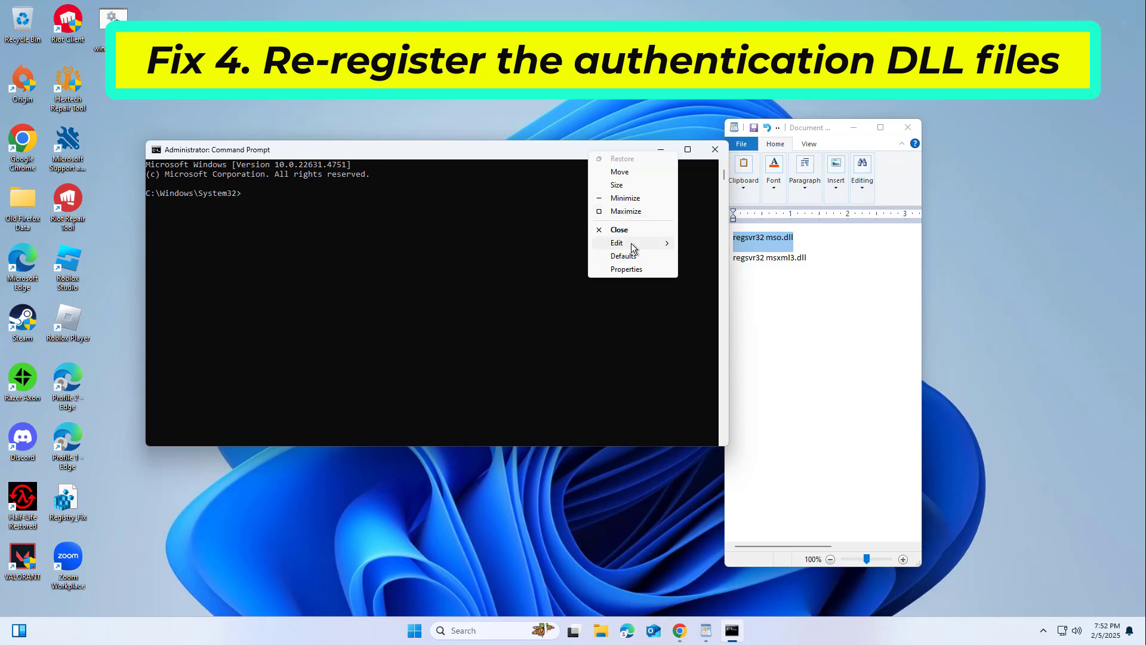
pyautogui.moveTo(632, 243)
pyautogui.click(697, 269)
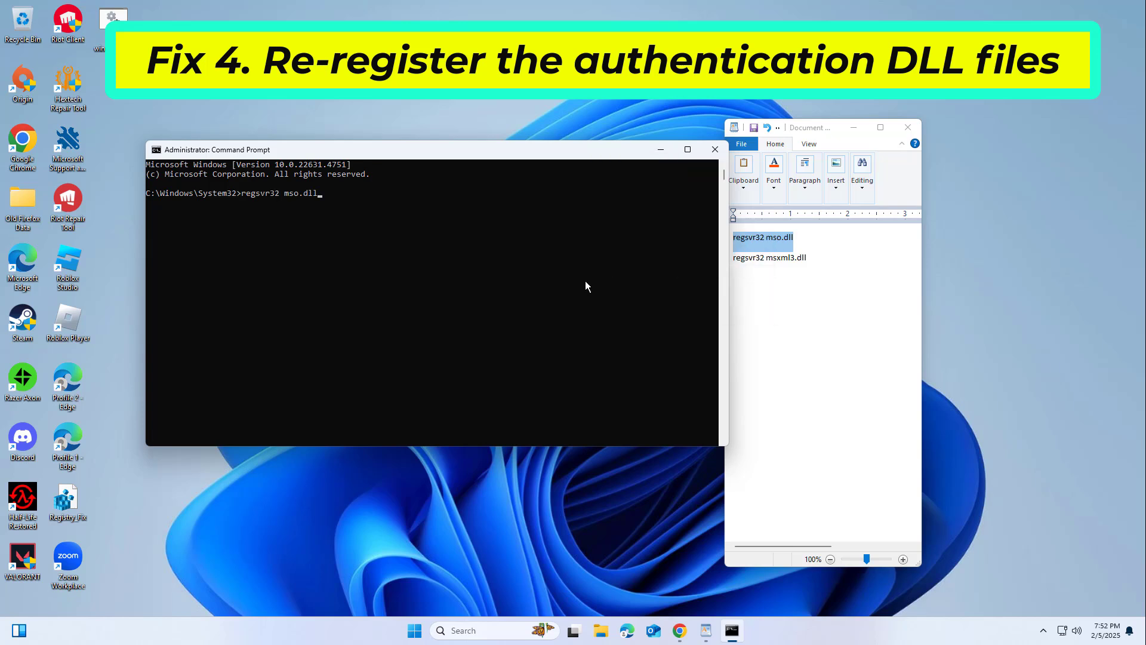
pyautogui.press('Return')
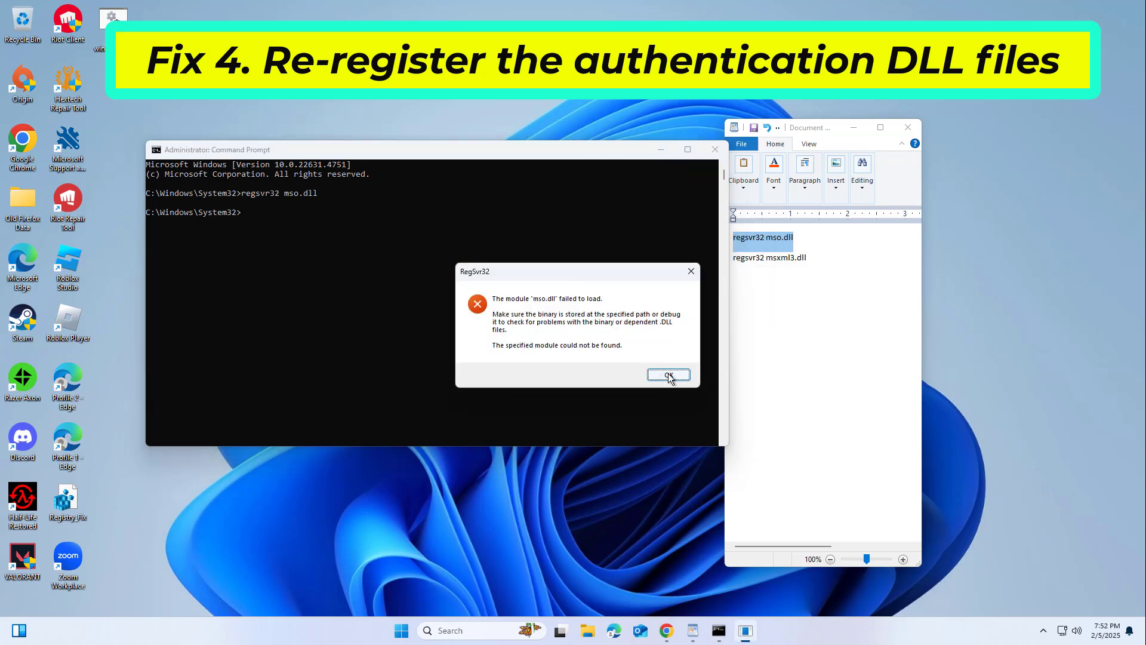
pyautogui.press('Return')
# Copy 'regsvr32 msxml3.dll' from the notes into Command Prompt and run it
pyautogui.click(819, 260)
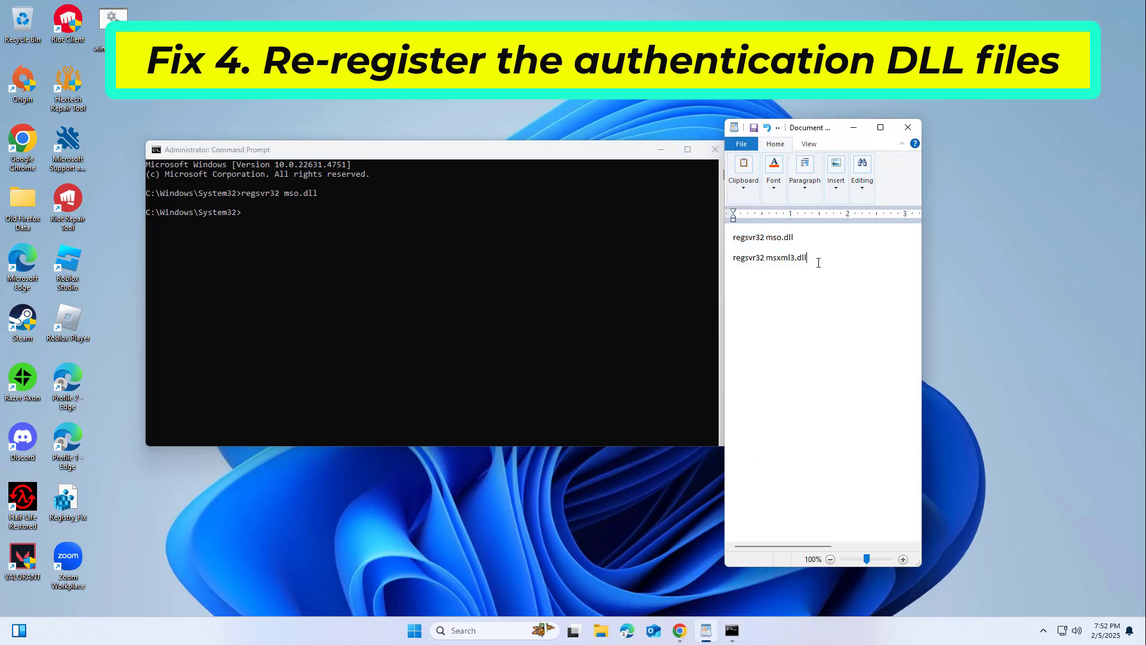
pyautogui.moveTo(821, 261); pyautogui.dragTo(734, 259)
pyautogui.rightClick(737, 261)
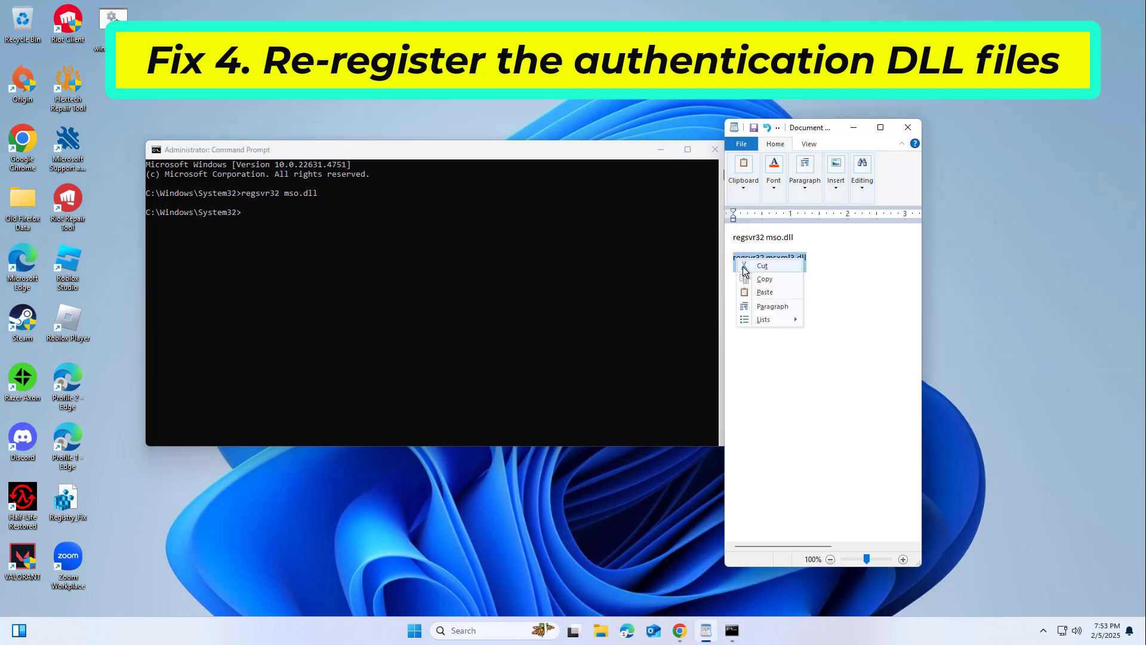
pyautogui.click(753, 278)
pyautogui.rightClick(603, 150)
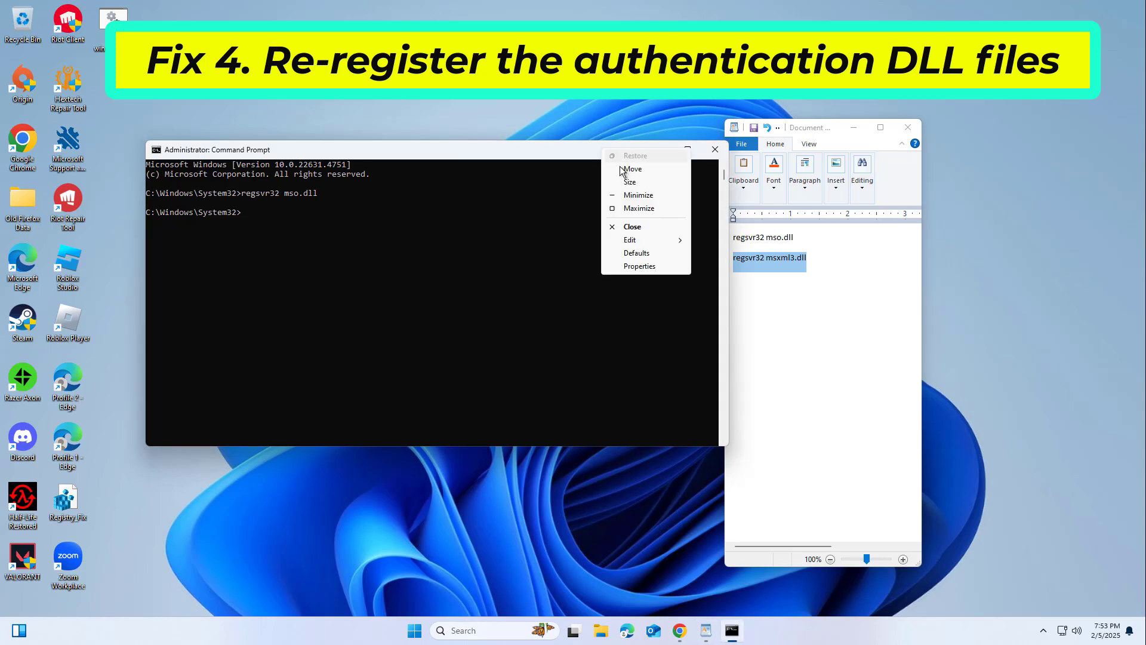
pyautogui.moveTo(651, 239)
pyautogui.click(698, 265)
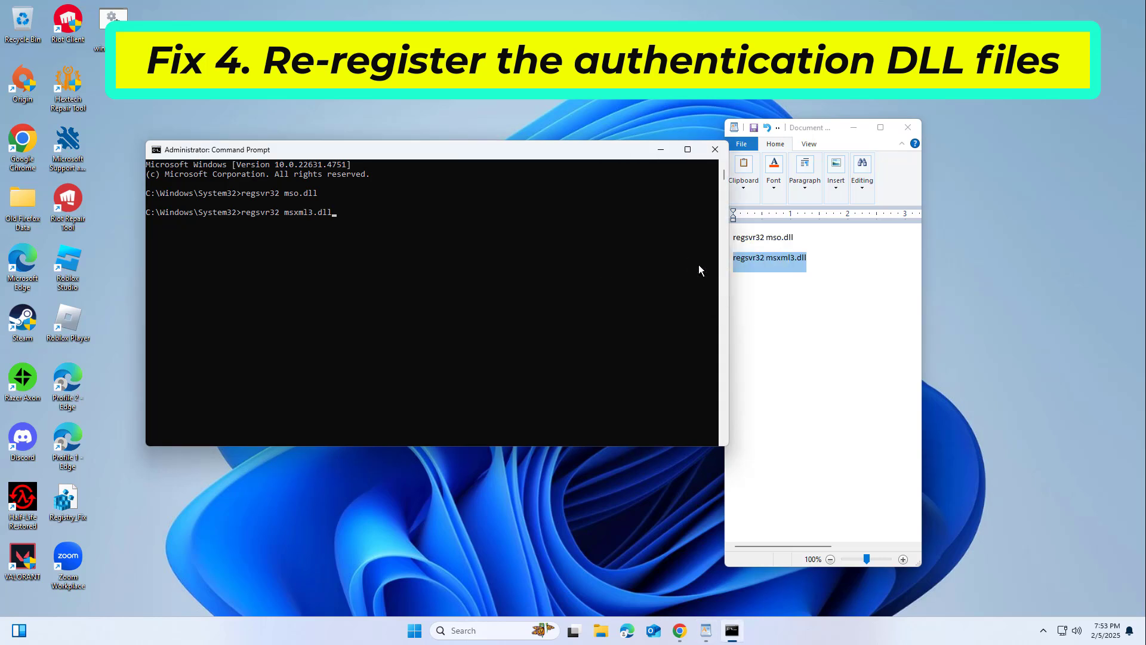
pyautogui.press('Return')
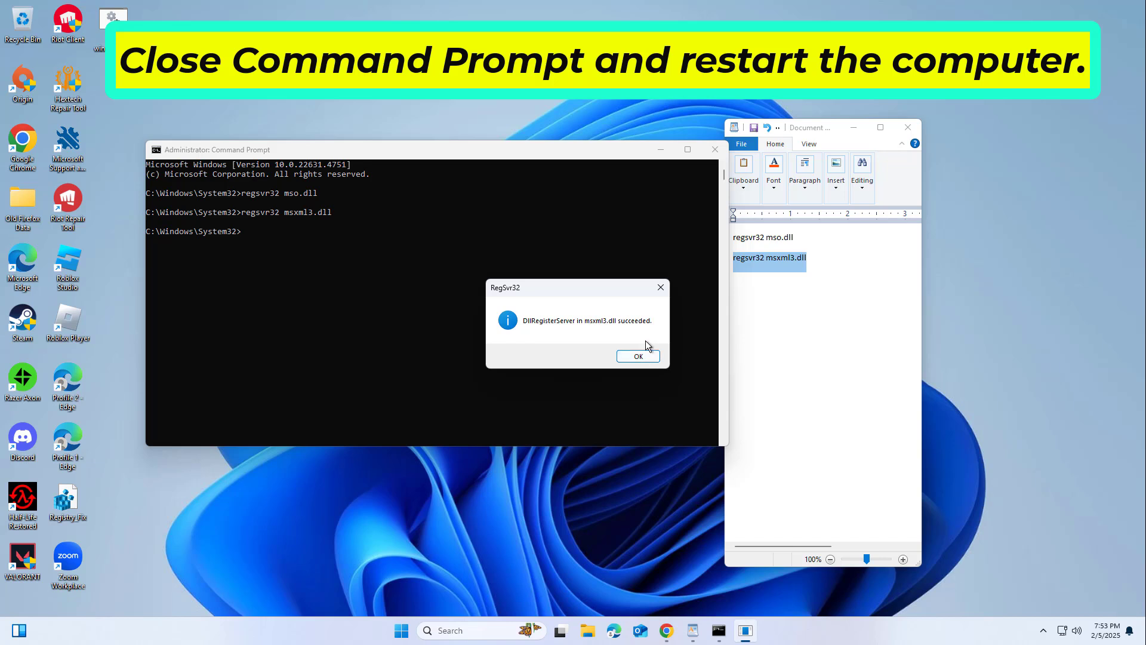
# Dismiss the RegSvr32 success message, close WordPad without saving, and close Command Prompt
pyautogui.click(644, 360)
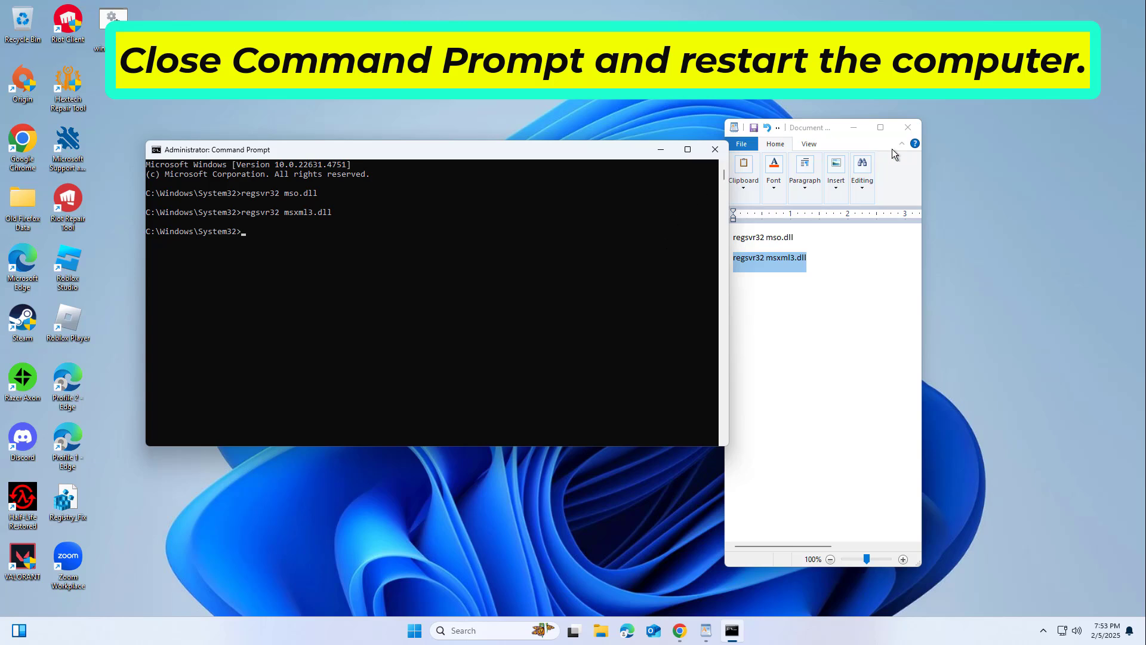
pyautogui.click(907, 127)
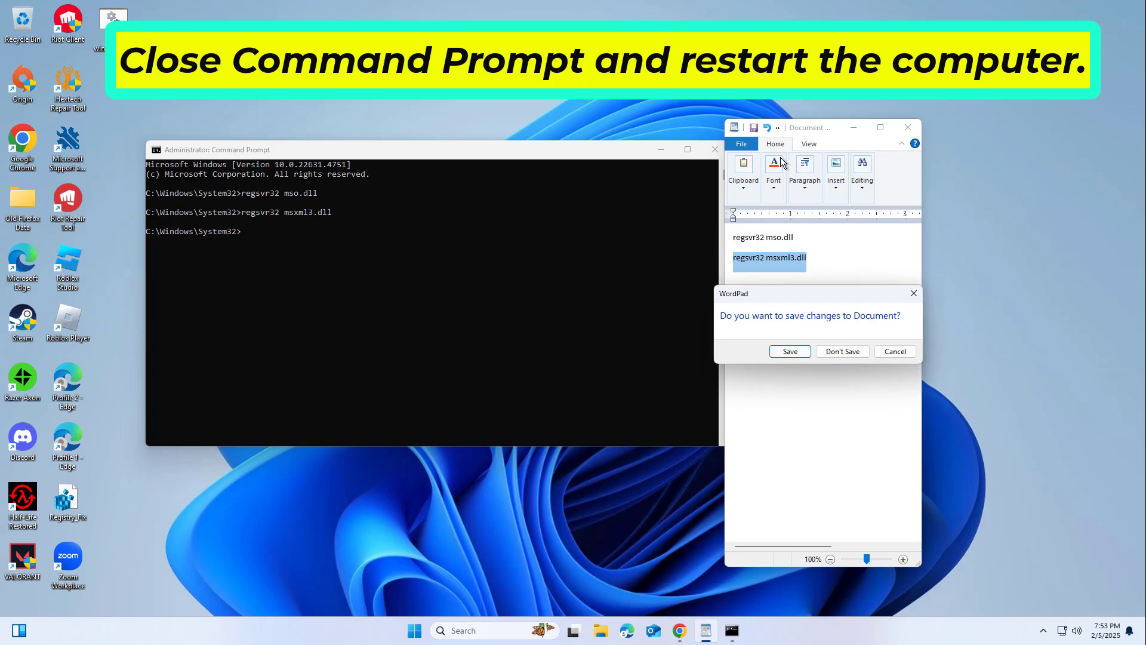
pyautogui.click(842, 351)
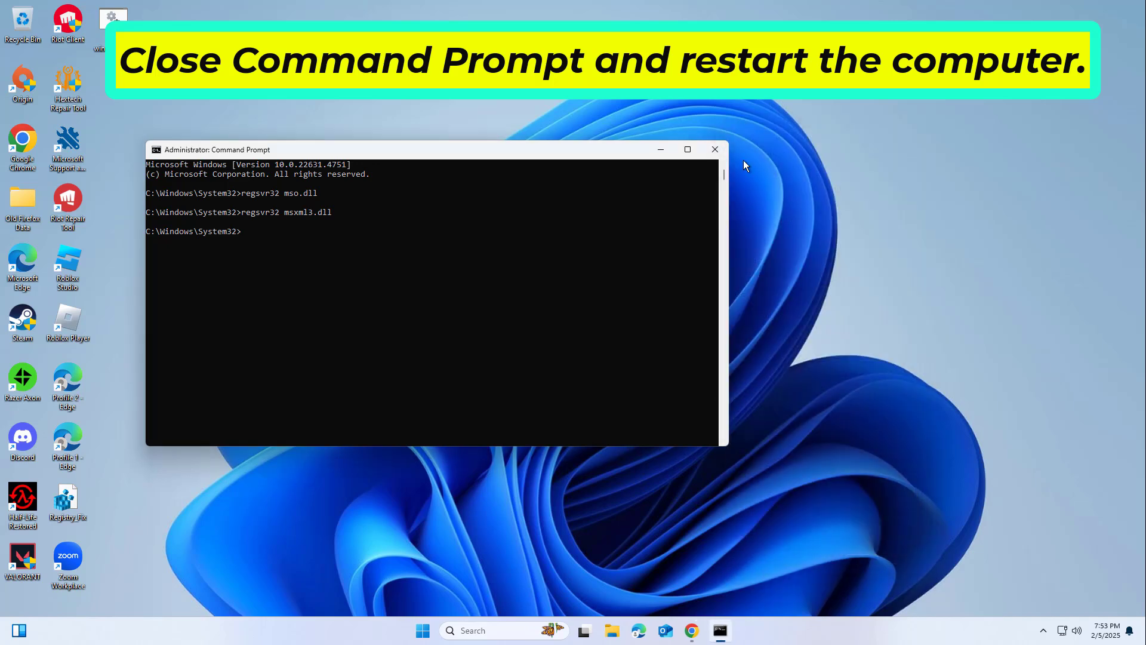
pyautogui.click(713, 150)
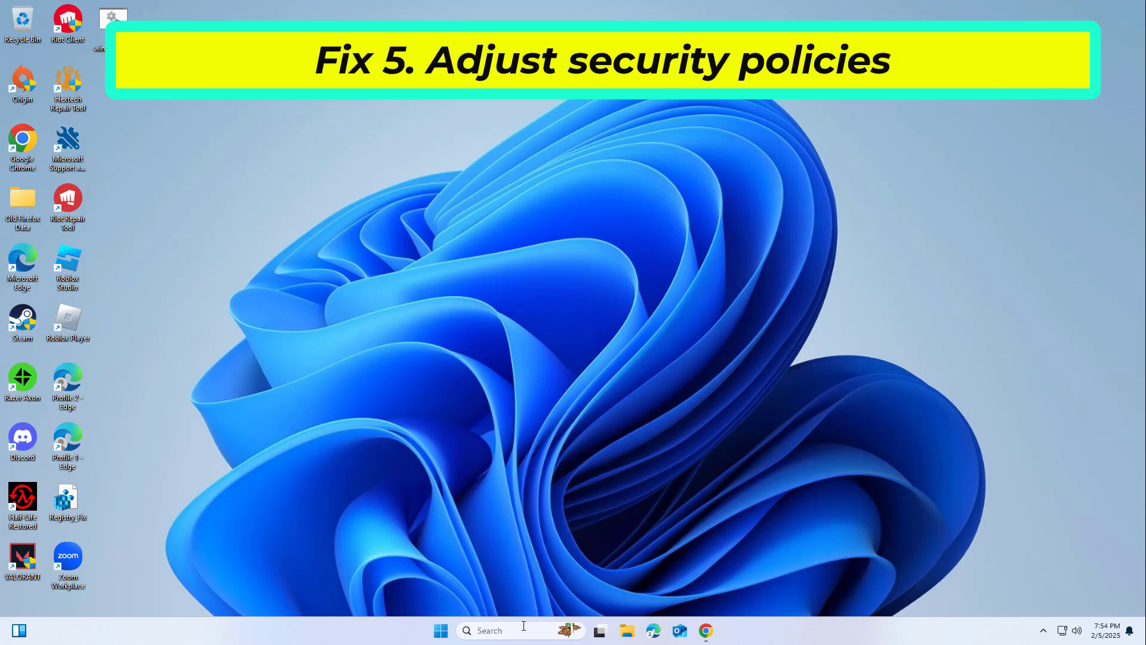
# Launch Edit group policy from a 'gped' search and centre the editor window
pyautogui.click(521, 627)
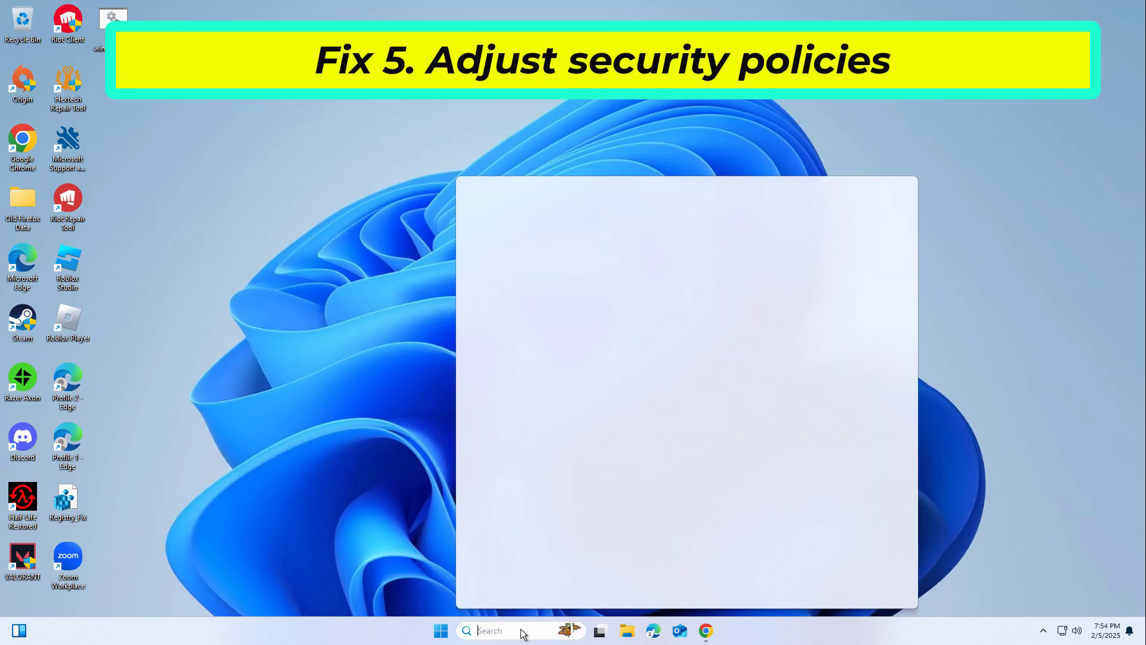
pyautogui.write('ped')
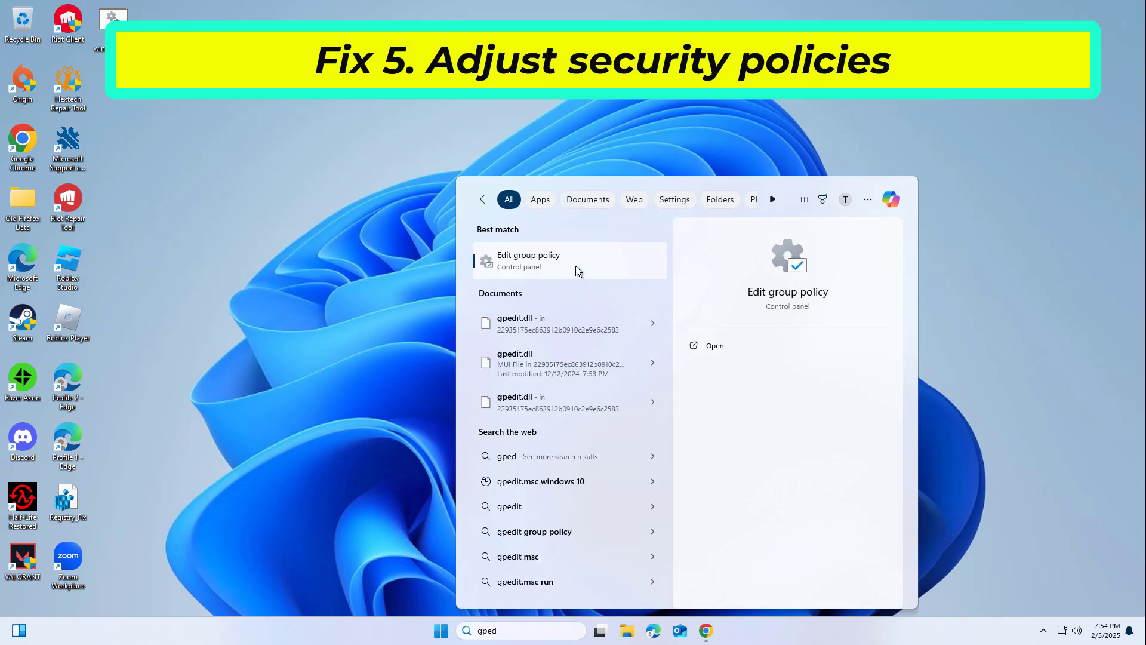
pyautogui.click(575, 266)
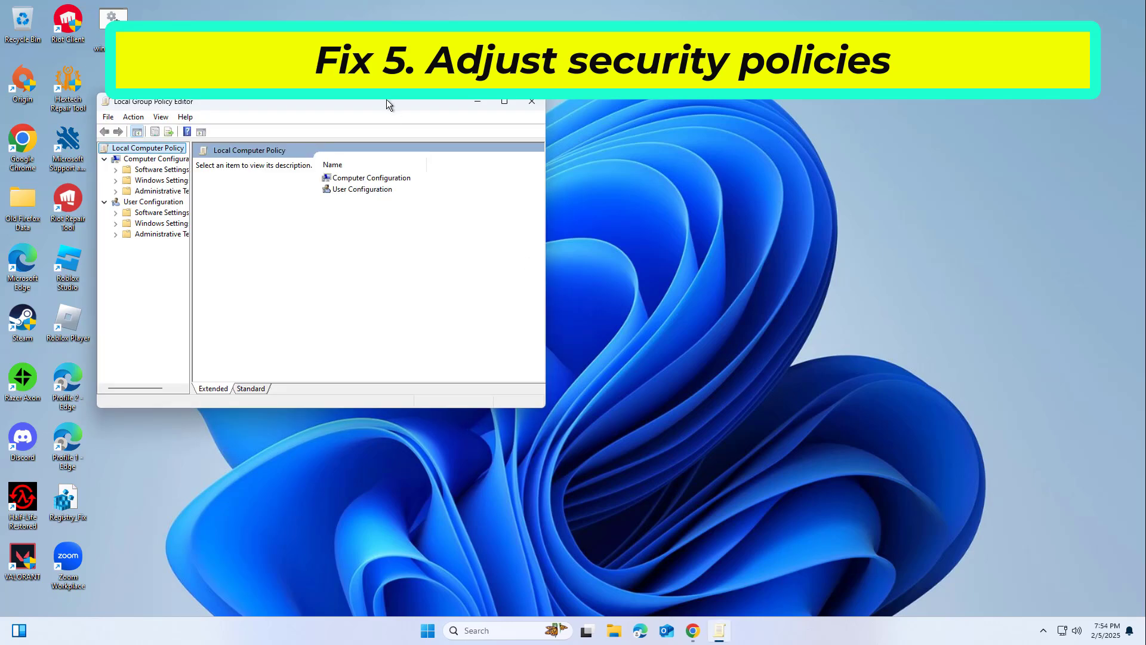
pyautogui.moveTo(387, 104); pyautogui.dragTo(595, 182)
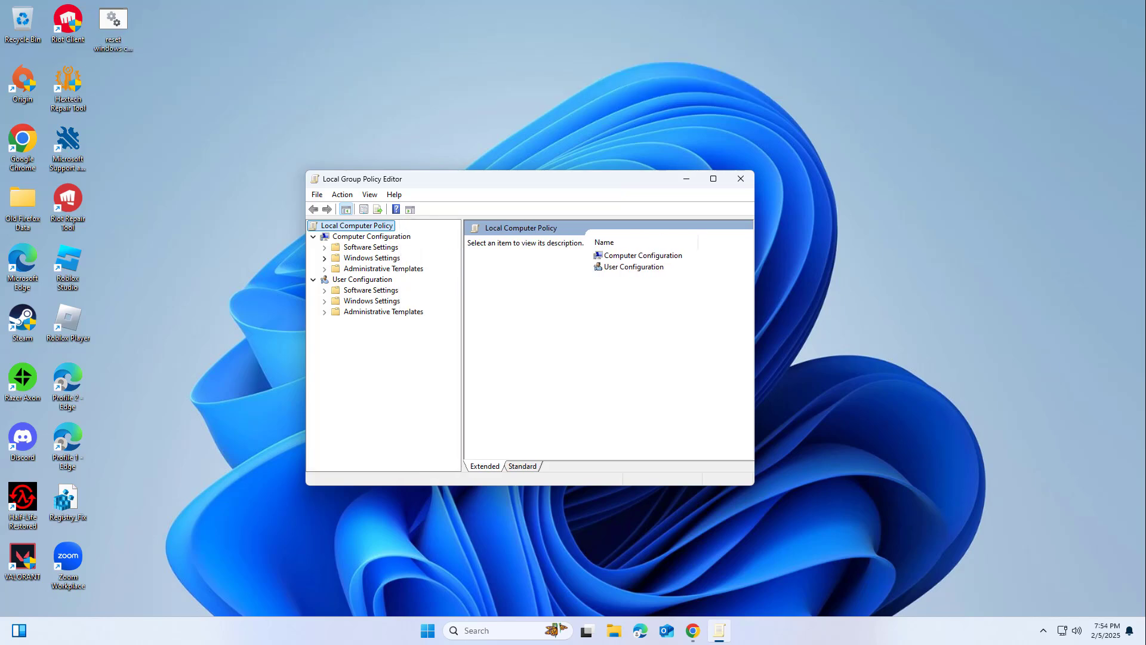
# Navigate to Computer Configuration > Windows Settings > Security Settings > Local Policies > Security Options
pyautogui.click(371, 236)
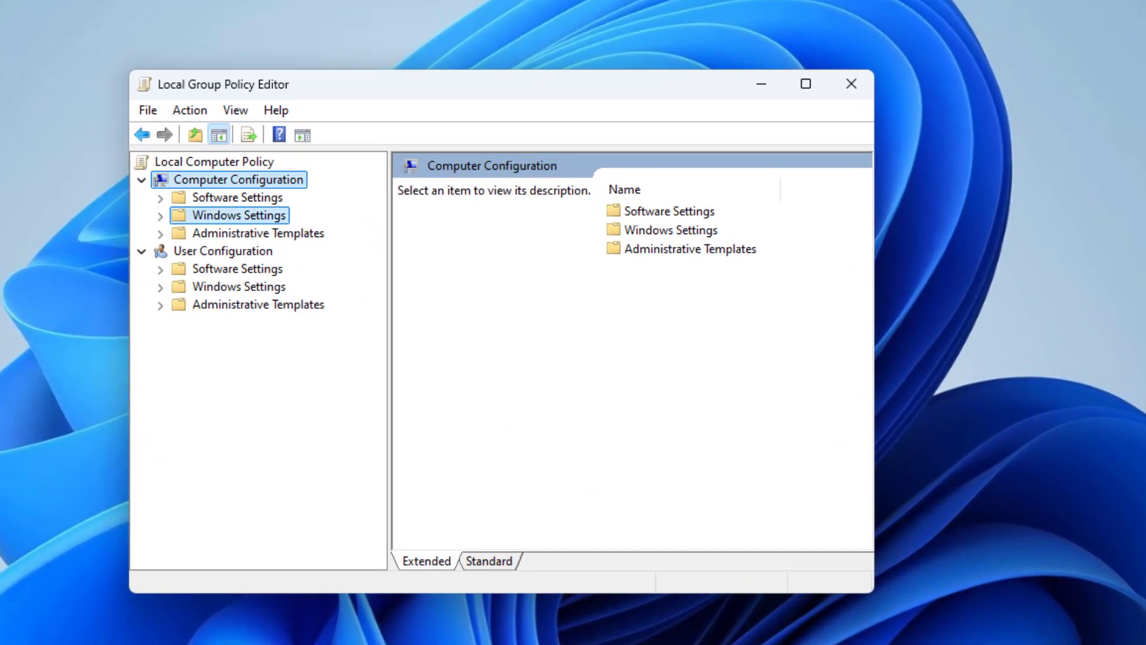
pyautogui.click(239, 215)
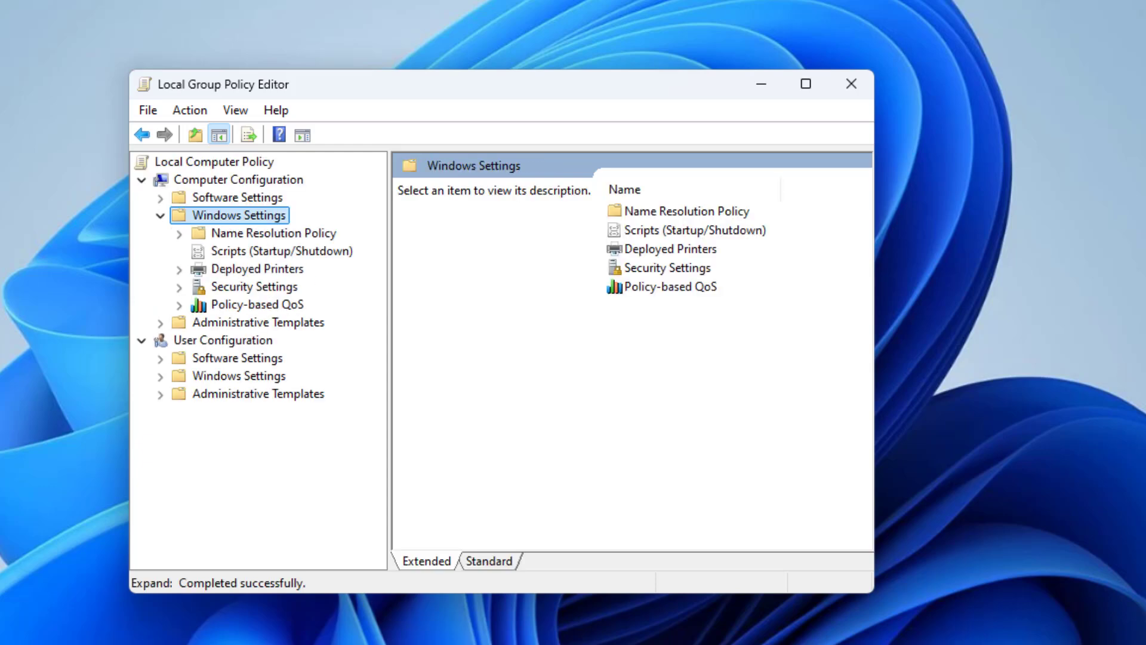
pyautogui.click(254, 286)
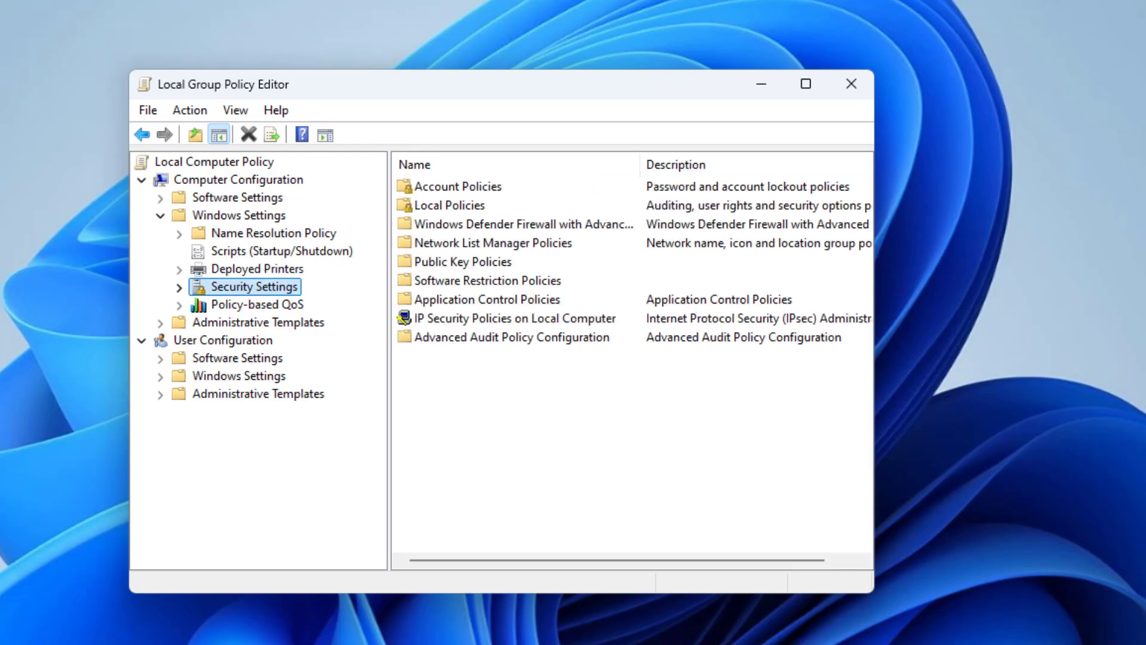
pyautogui.press('Right')
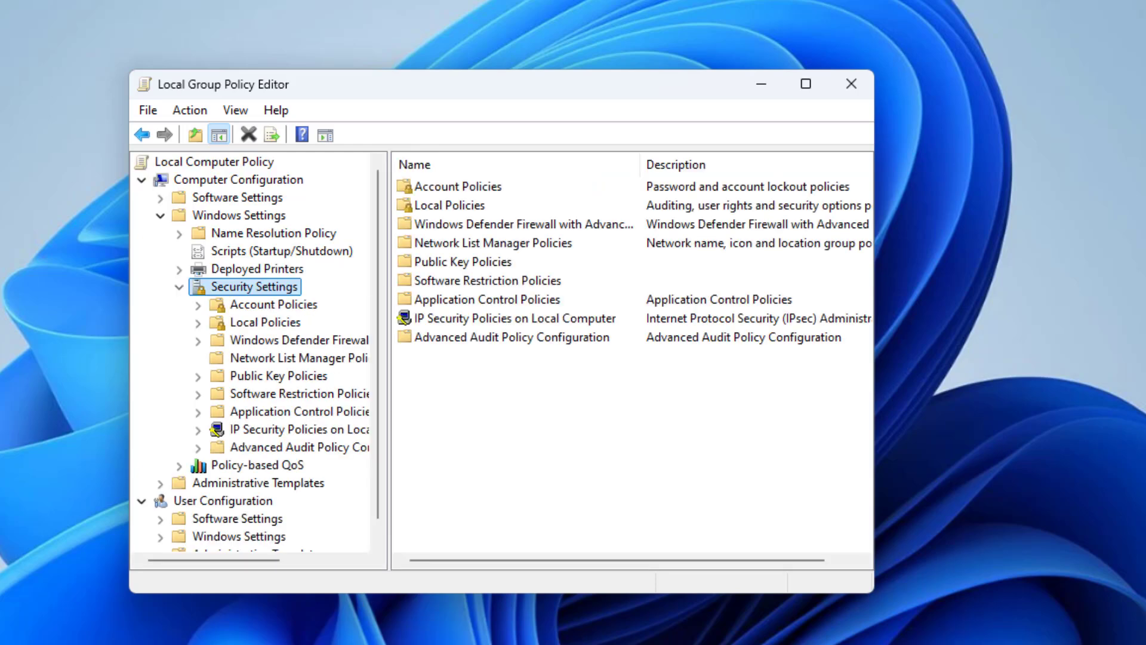
pyautogui.click(265, 322)
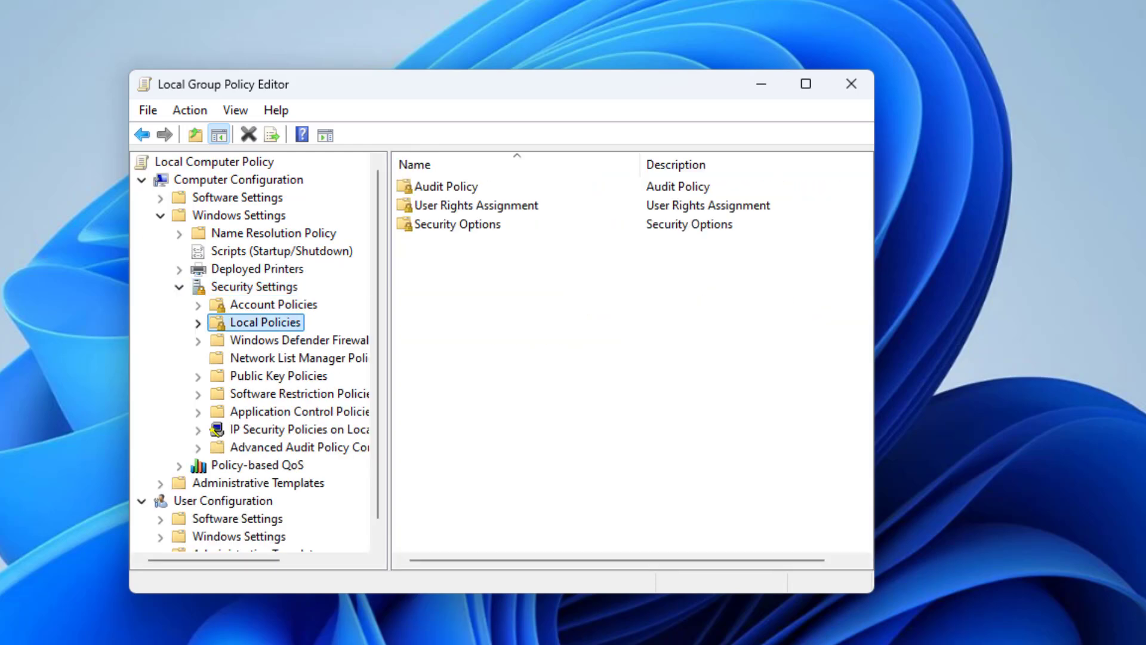
pyautogui.press('Right')
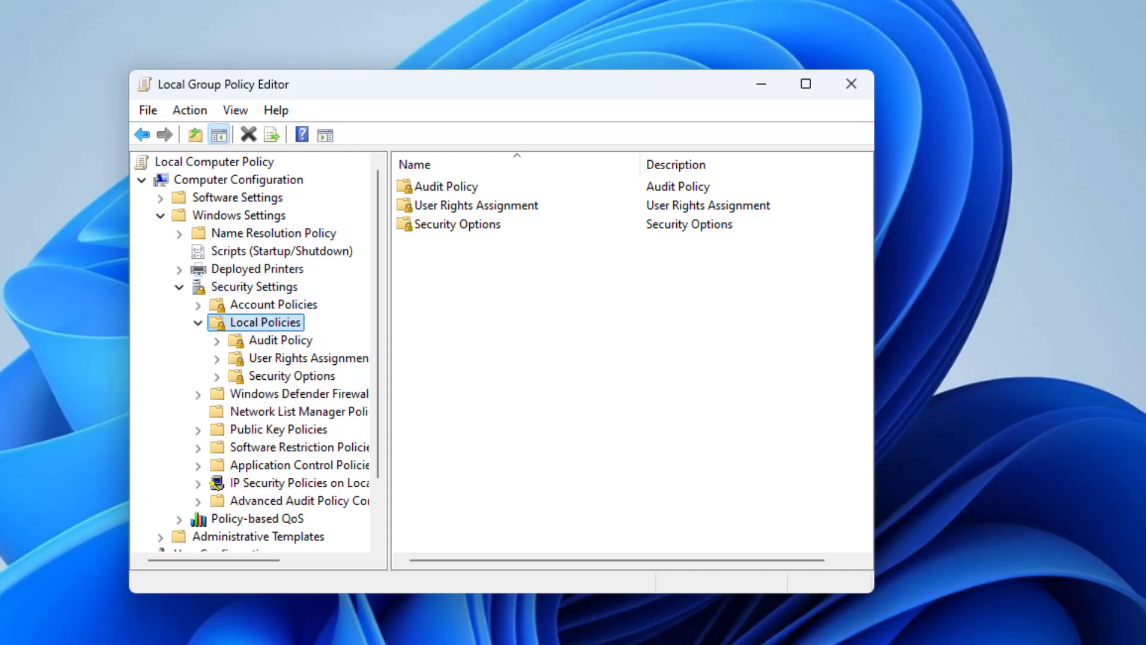
pyautogui.click(292, 375)
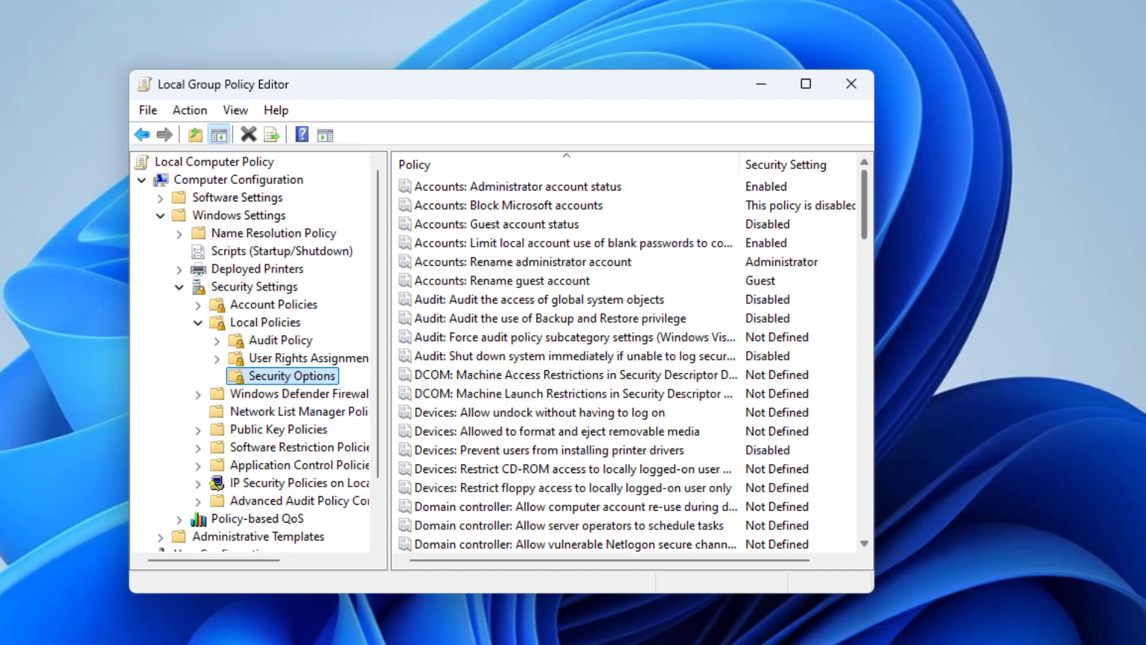
# Scroll the Security Options list and open the Network security: LAN Manager authentication level policy
pyautogui.scroll(-13, 627, 364)
pyautogui.scroll(-6, 626, 364)
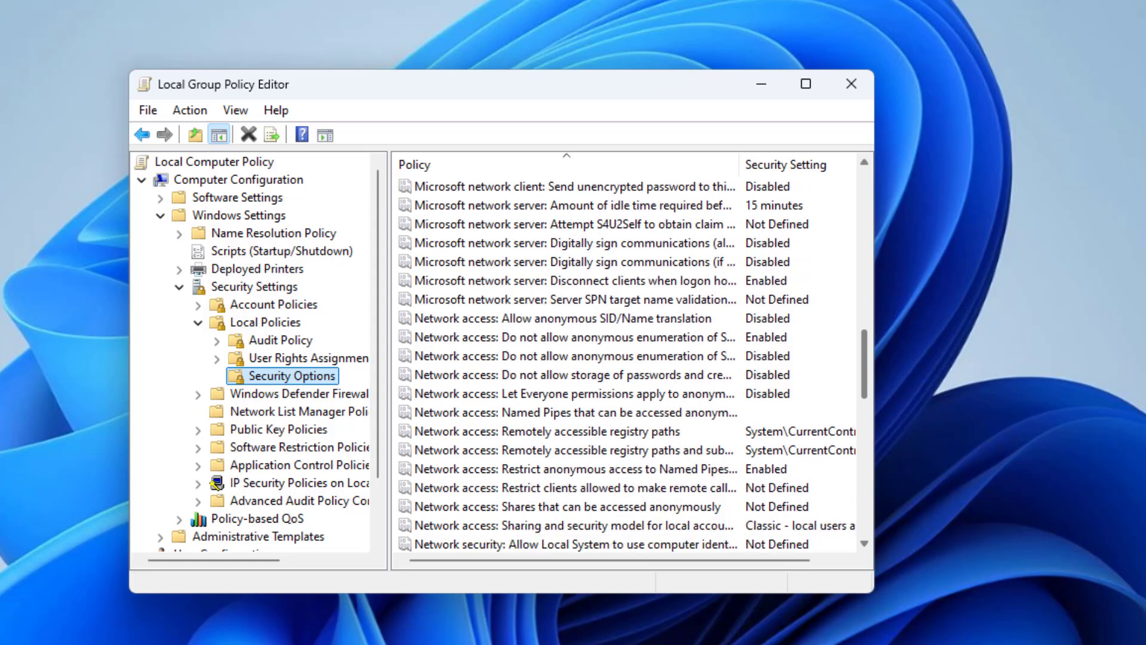
pyautogui.scroll(-1, 626, 364)
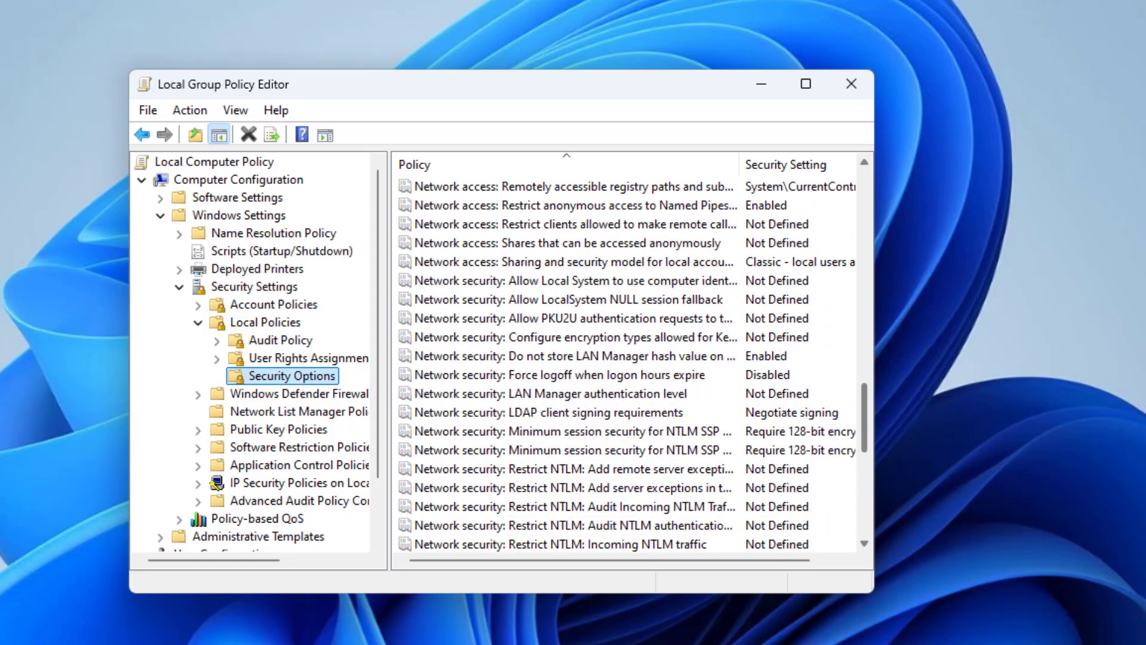
pyautogui.scroll(2, 627, 364)
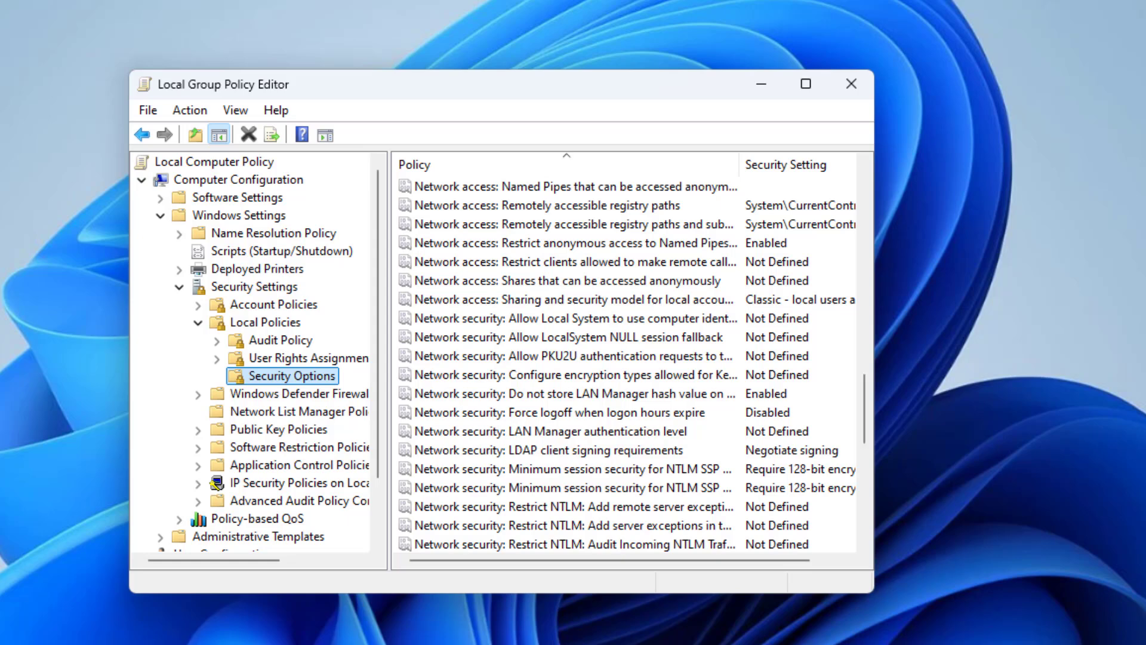
pyautogui.click(551, 431)
# Change the LAN Manager authentication level policy to 'Send NTLM response only', apply it, and exit the editor
pyautogui.press('Return')
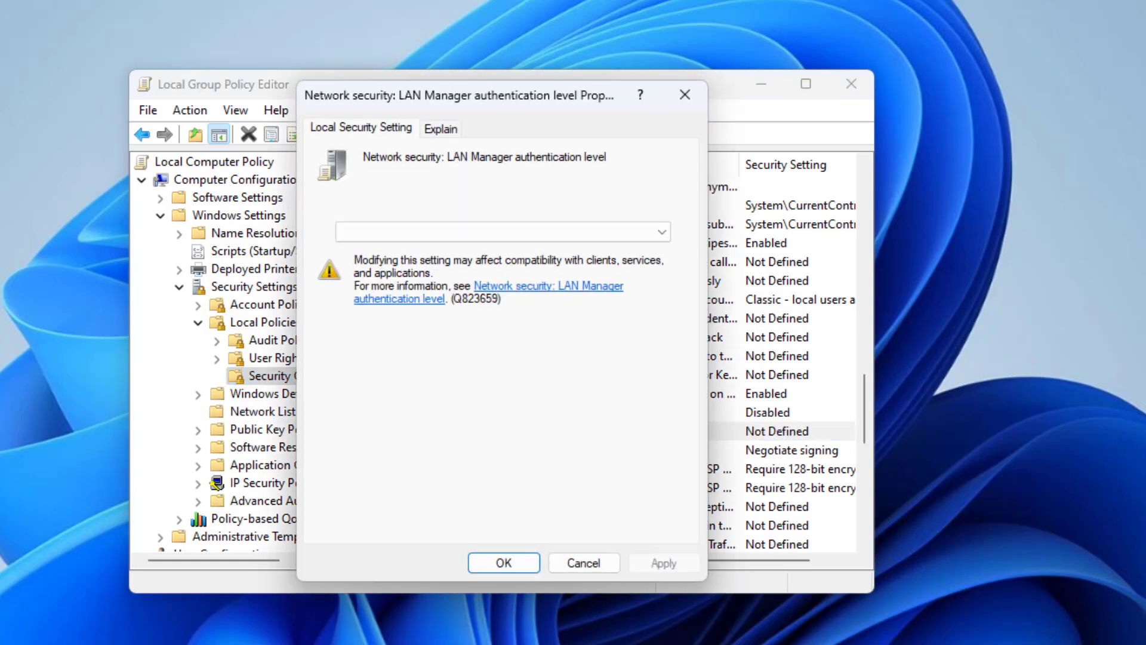
pyautogui.press('Tab')
pyautogui.hotkey('alt', 'Down')
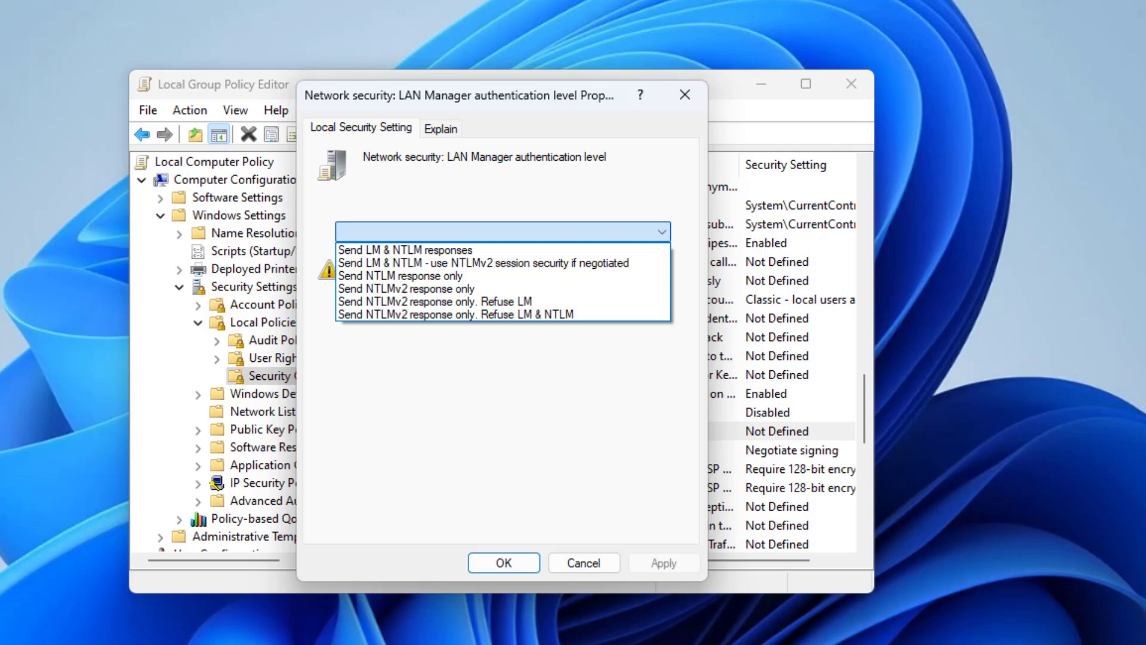
pyautogui.press('Down')
pyautogui.press('Down')
pyautogui.press('Down')
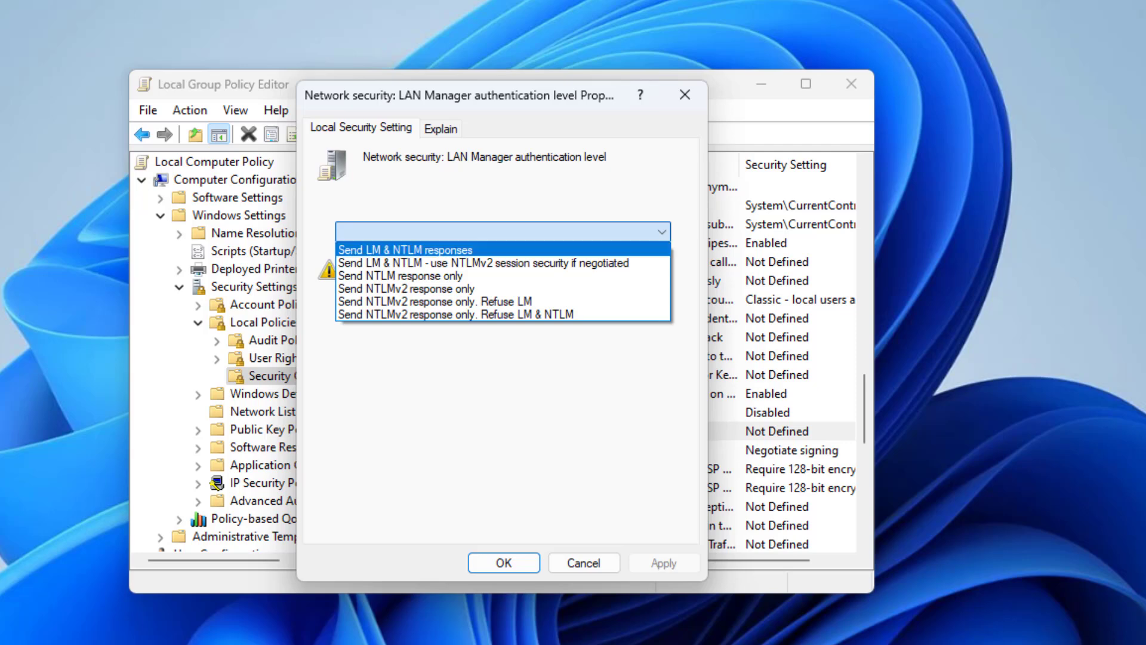
pyautogui.press('Return')
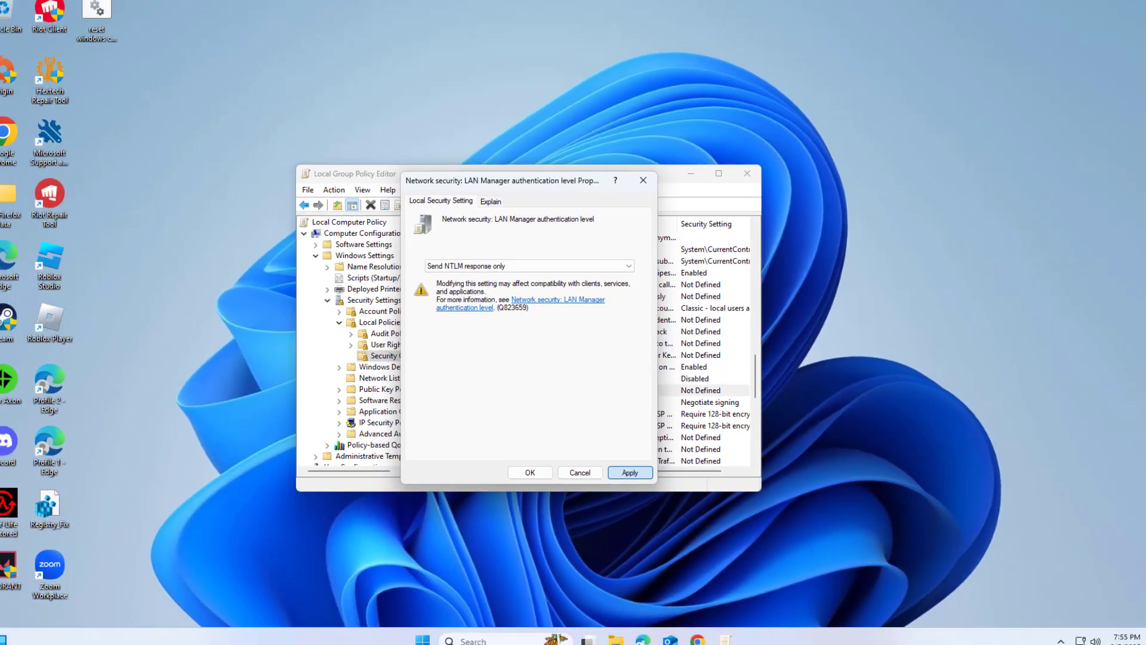
pyautogui.hotkey('alt', 'a')
pyautogui.press('Return')
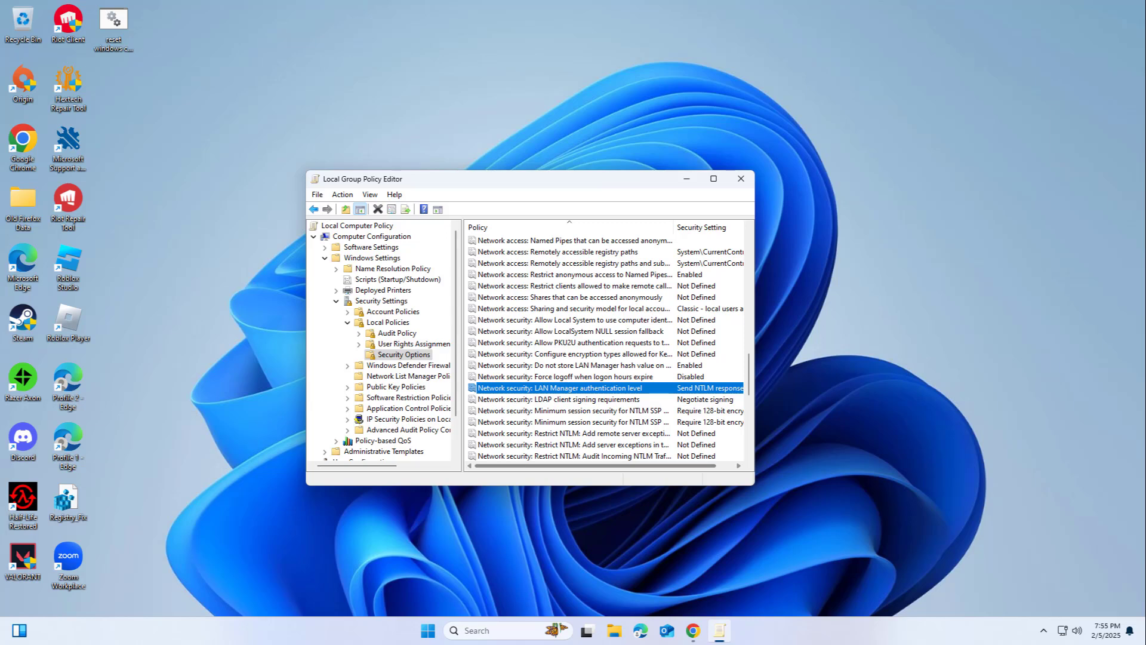
pyautogui.click(741, 179)
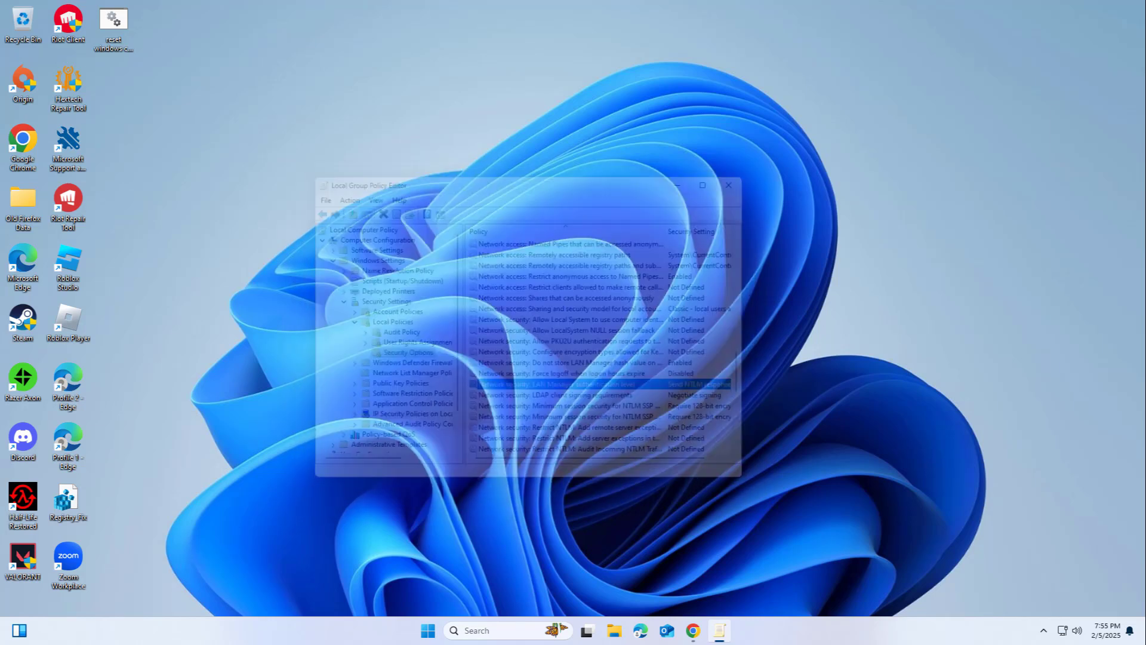